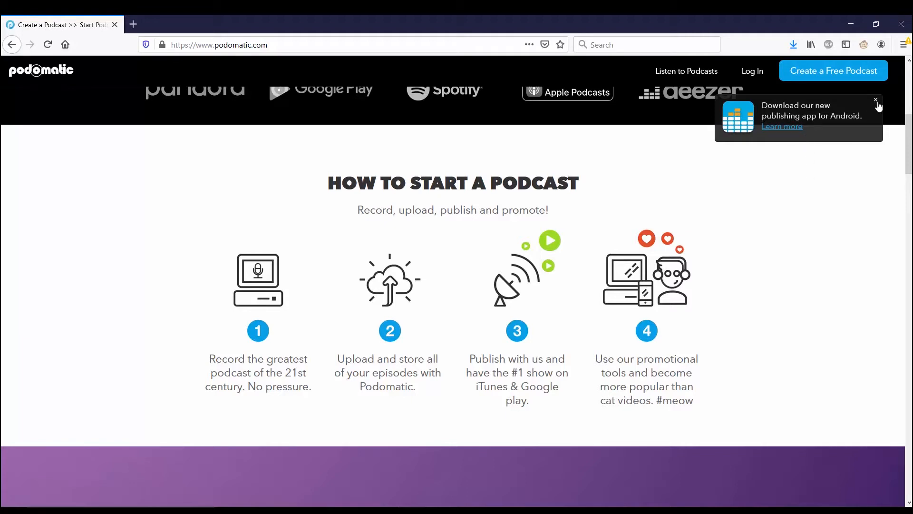
Step: Dismiss the Android app notice and start creating a free podcast by signing up with the logged-in Facebook account
left_click(875, 101)
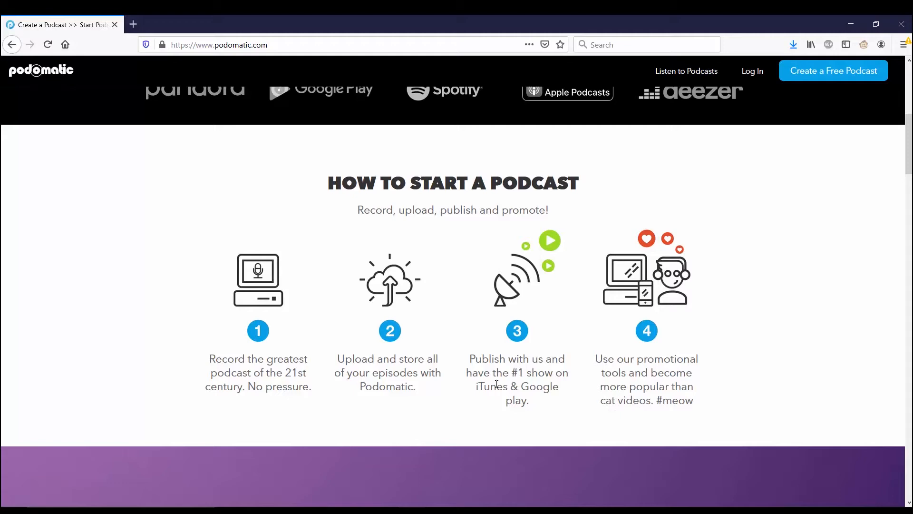
scroll(497, 384, "up", 7)
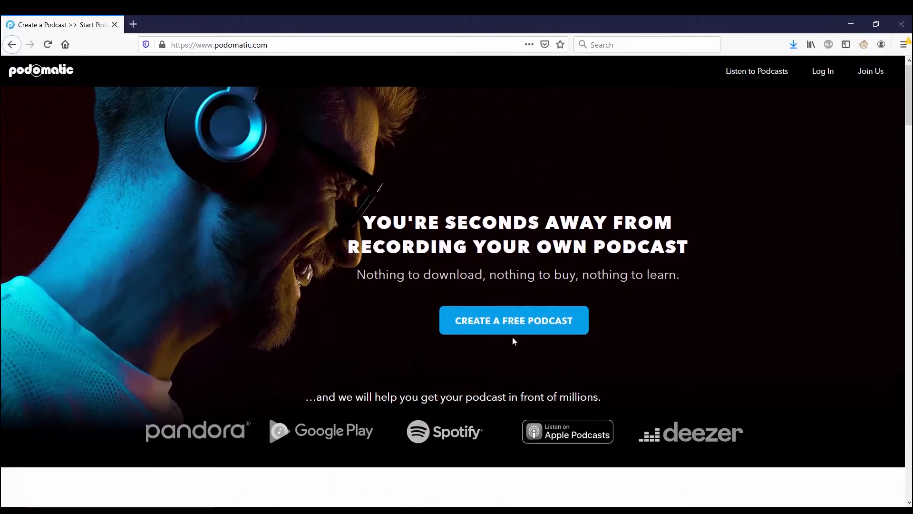
left_click(516, 327)
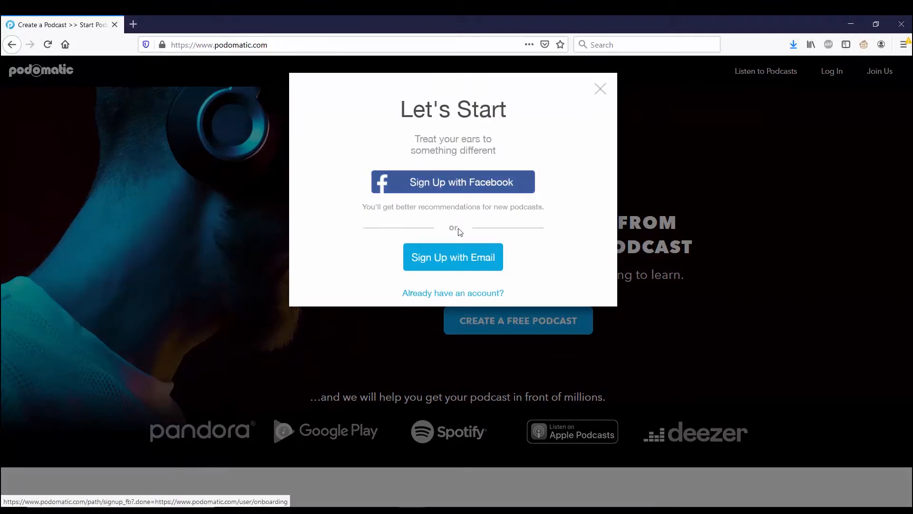
left_click(454, 185)
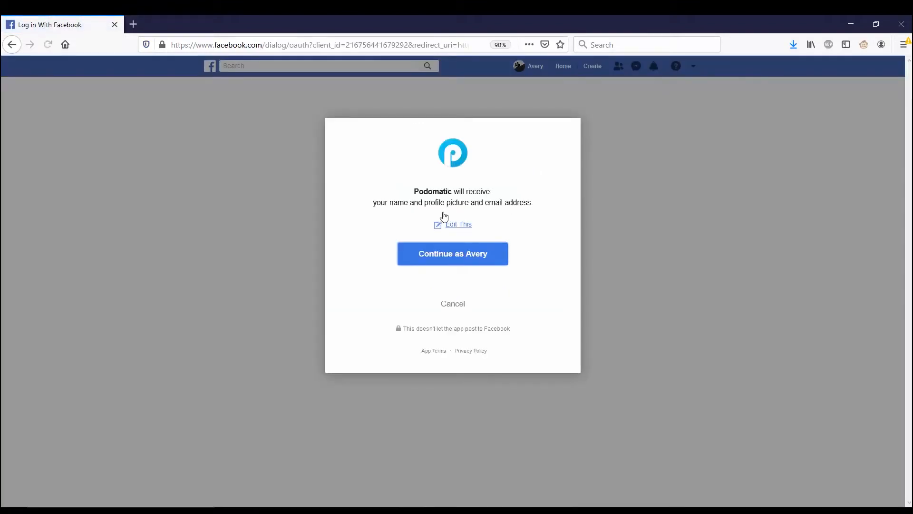
left_click(464, 262)
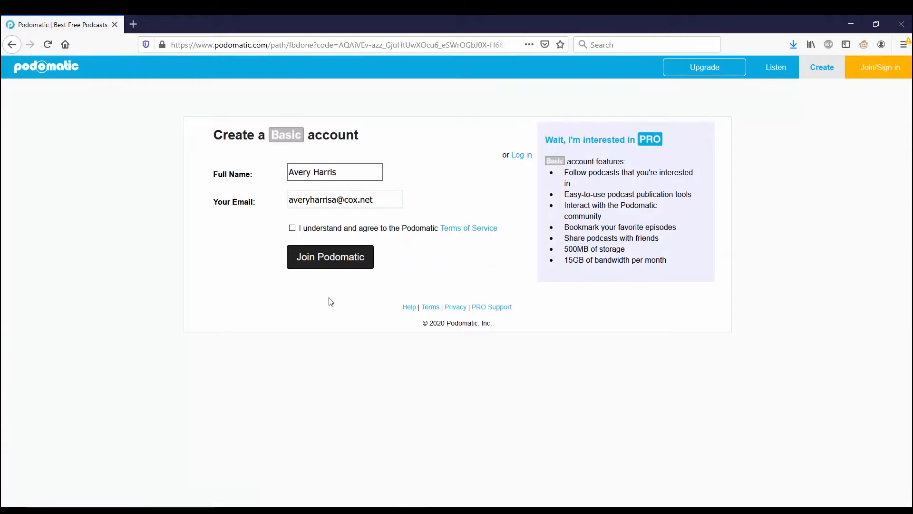
Step: Replace the prefilled e-mail on the Basic account form with the business Gmail address
left_click(383, 205)
left_click_drag(373, 201, 348, 203)
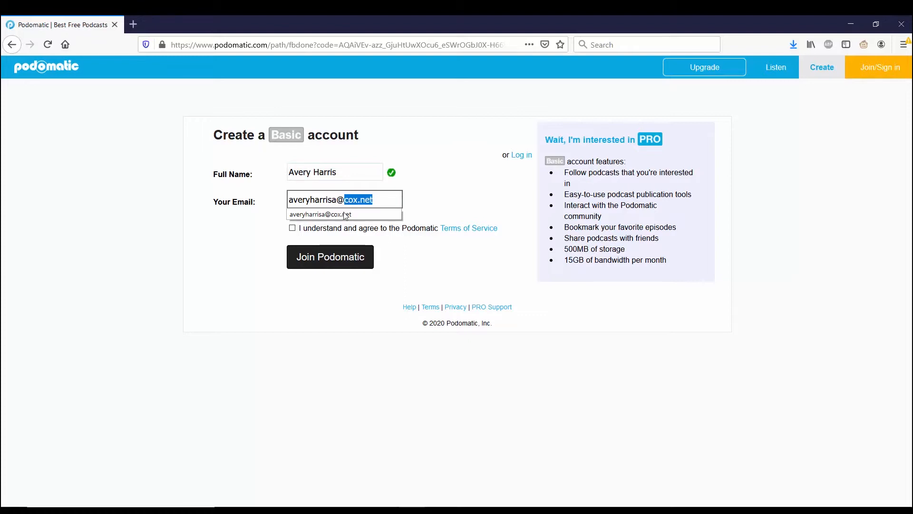
left_click_drag(385, 199, 259, 186)
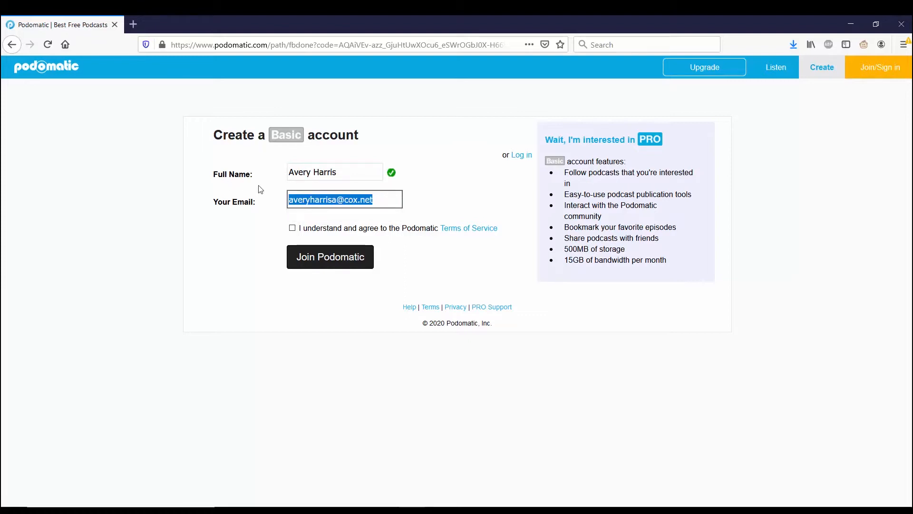
left_click(332, 199)
left_click(402, 204, "shift")
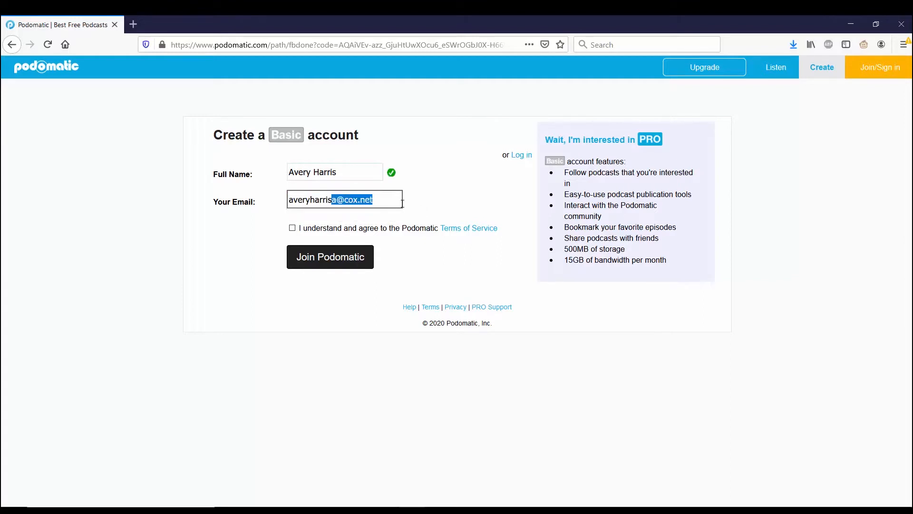
key("BackSpace")
type("llc")
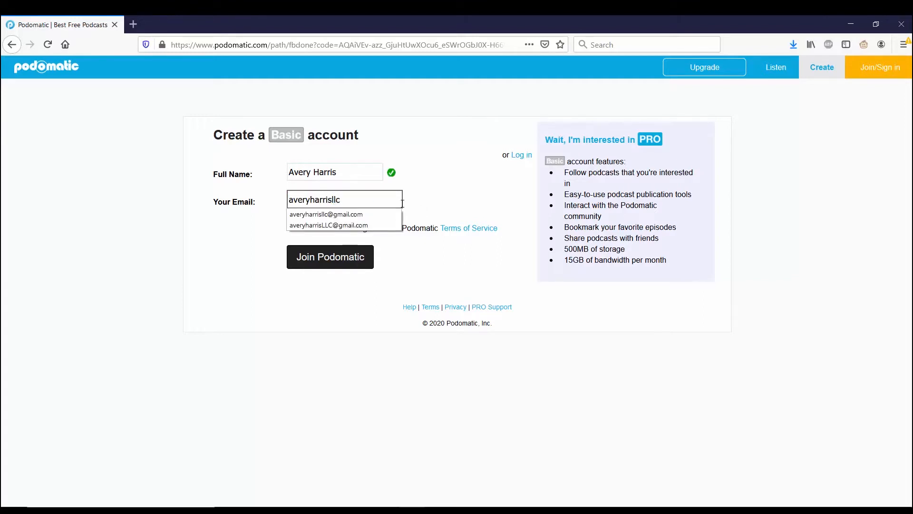
left_click(377, 215)
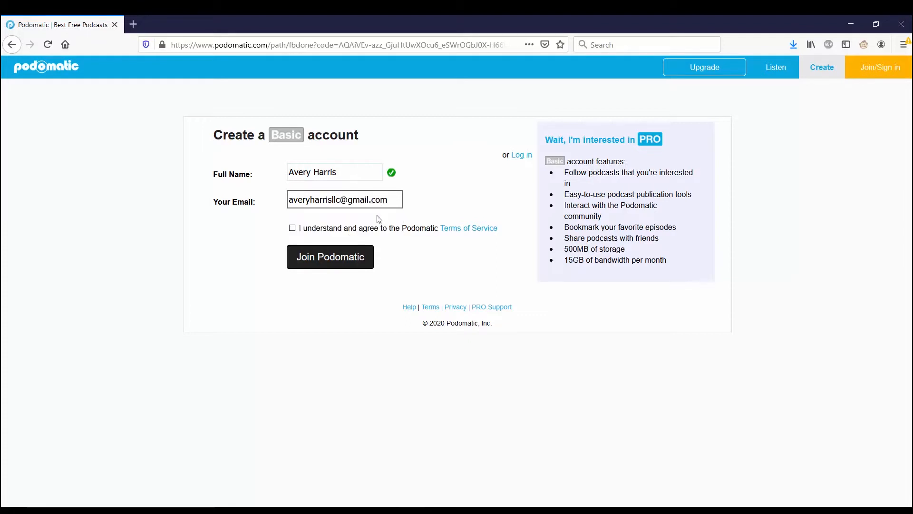
Step: Agree to the Terms of Service, join Podomatic and begin the podcast setup
left_click(292, 229)
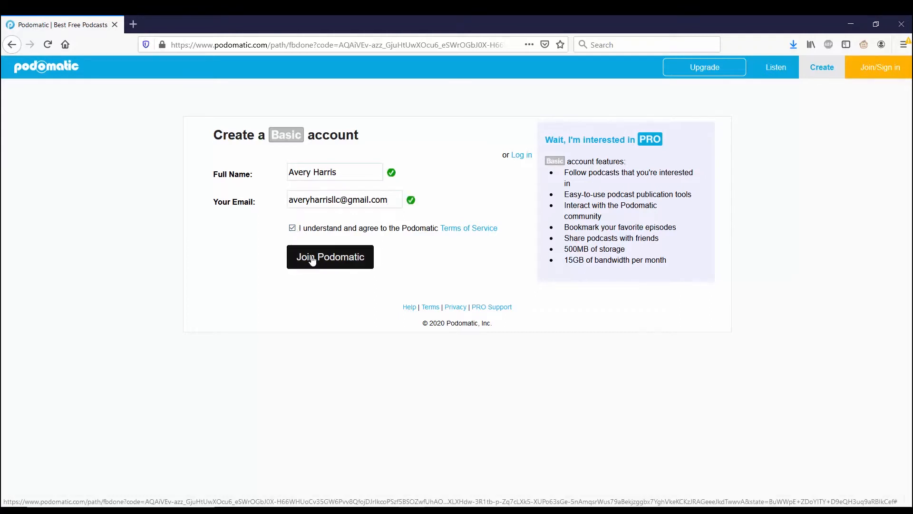
left_click(328, 264)
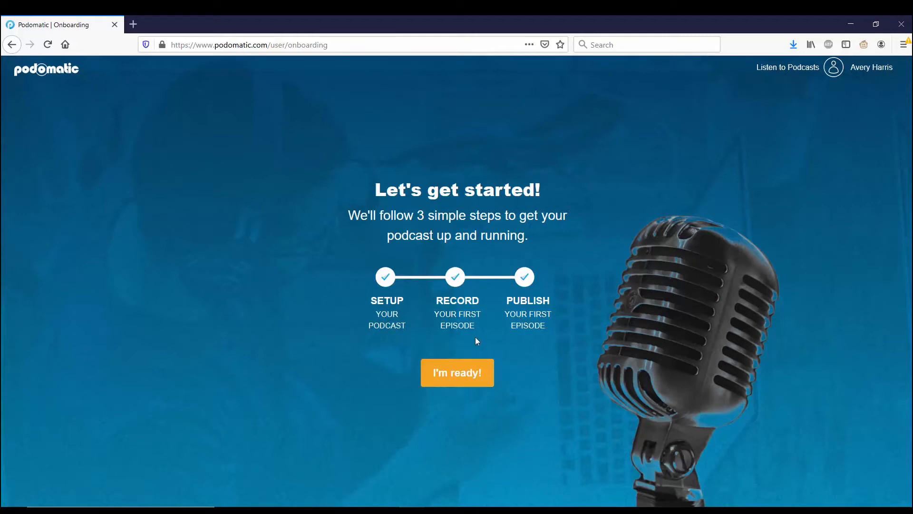
left_click(464, 371)
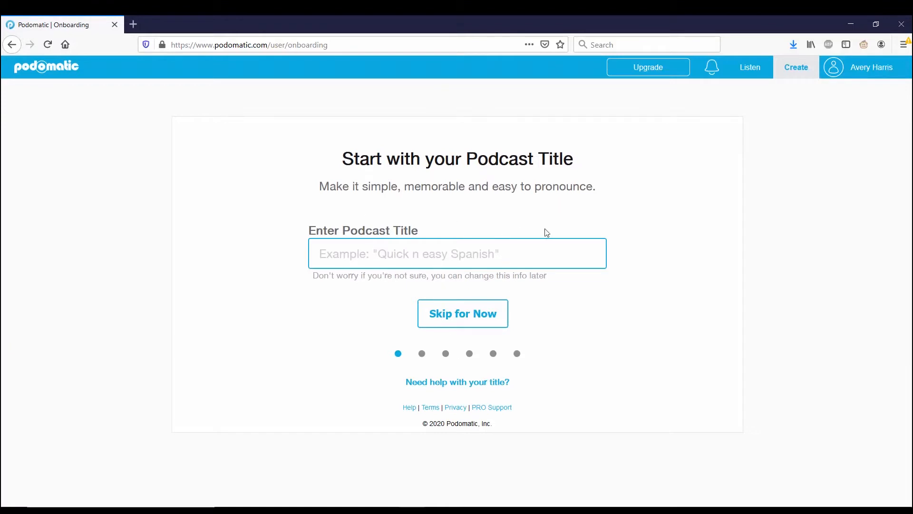
Step: Enter "Smash Bros wants" as the podcast title and continue to the tagline
left_click(478, 254)
type("L")
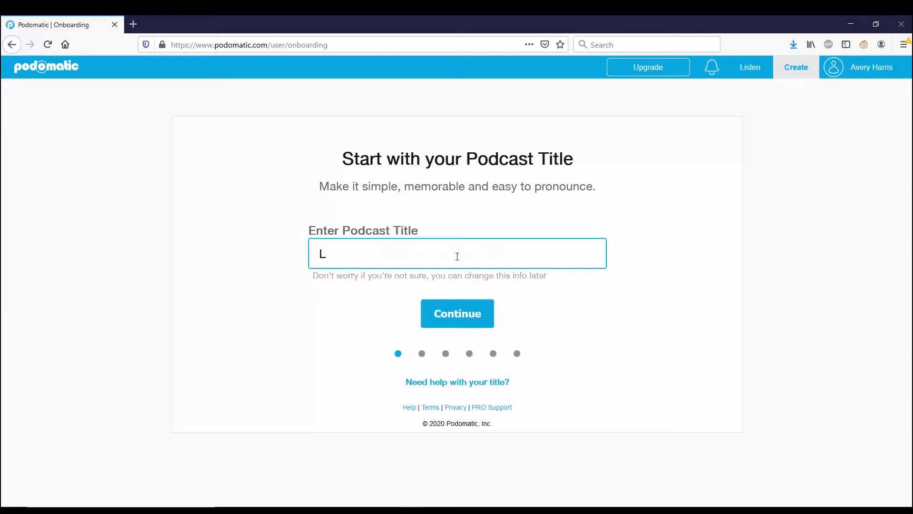
key("BackSpace")
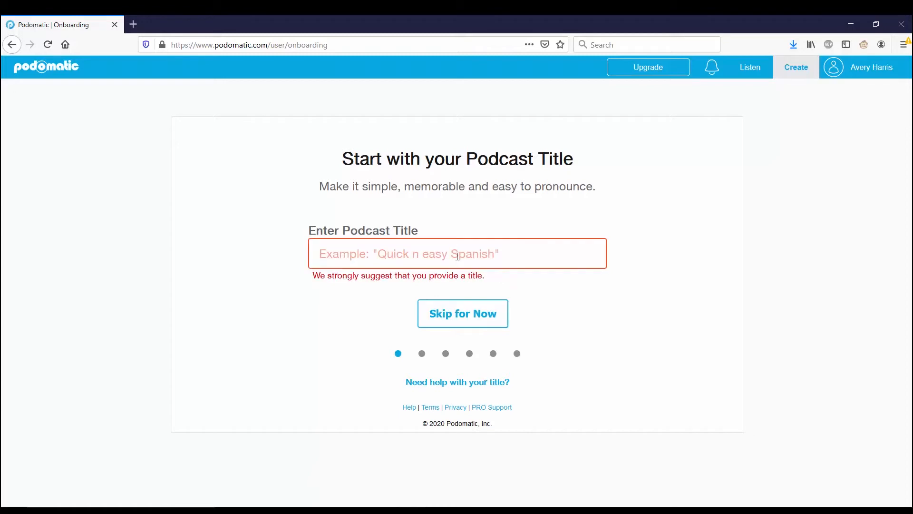
type("Smas")
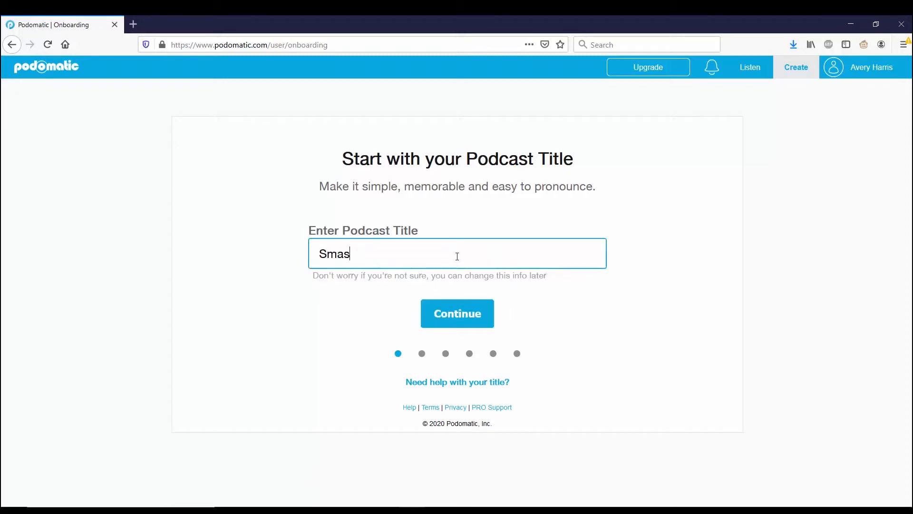
type("h Bross")
key("BackSpace")
type("wants")
left_click(461, 313)
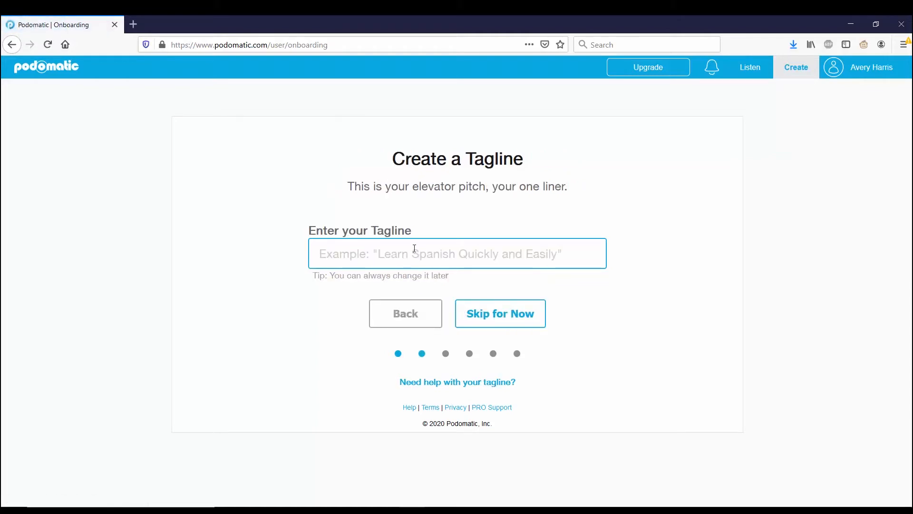
Step: Enter "smash bros" as the podcast tagline and continue to the description
type("s")
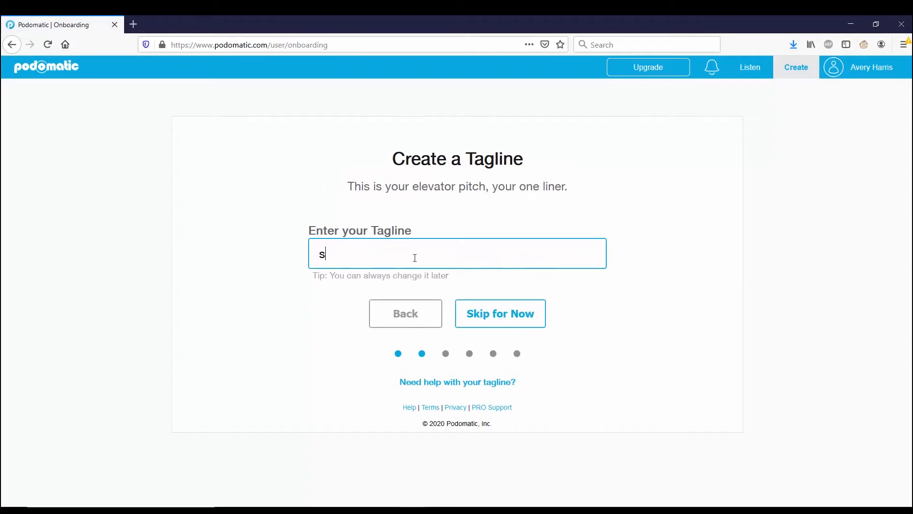
type("mash")
key("BackSpace")
key("BackSpace")
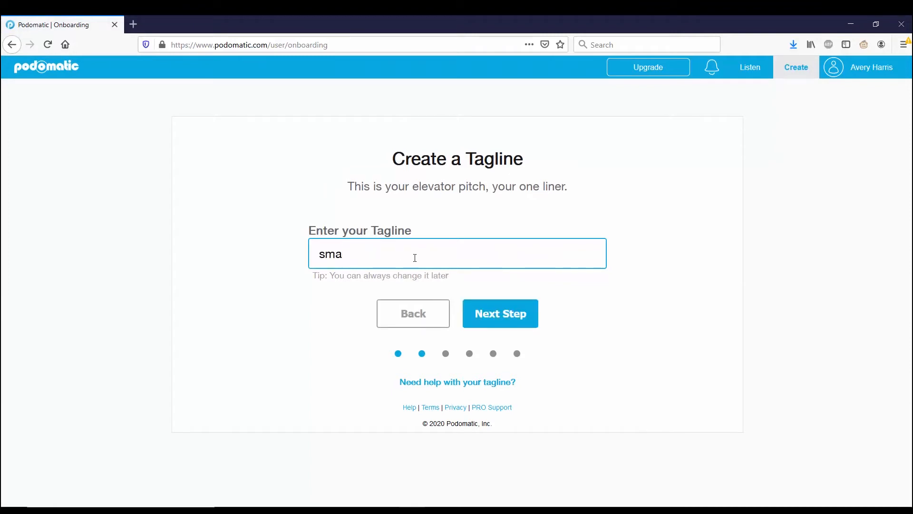
type("ash bros")
left_click(504, 316)
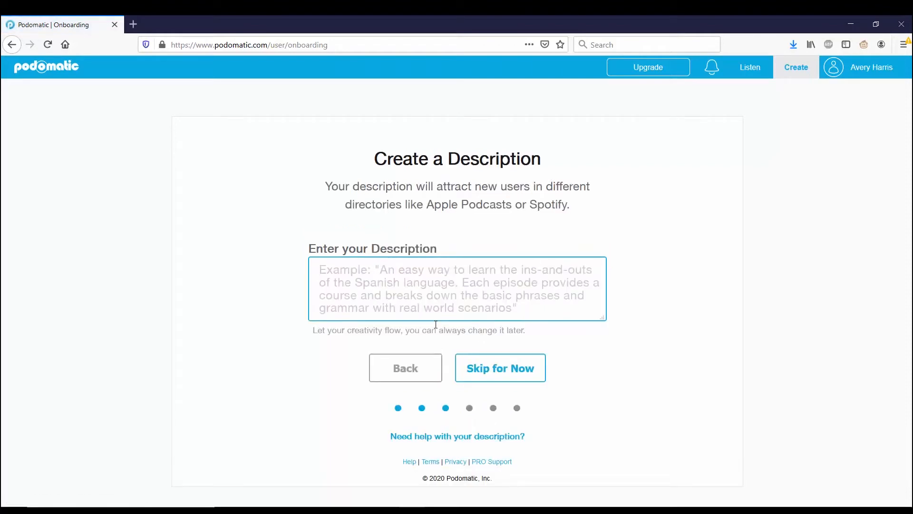
Step: Enter the podcast description "I will be talking about smash bros" and continue to the cover art
left_click(484, 290)
type("I")
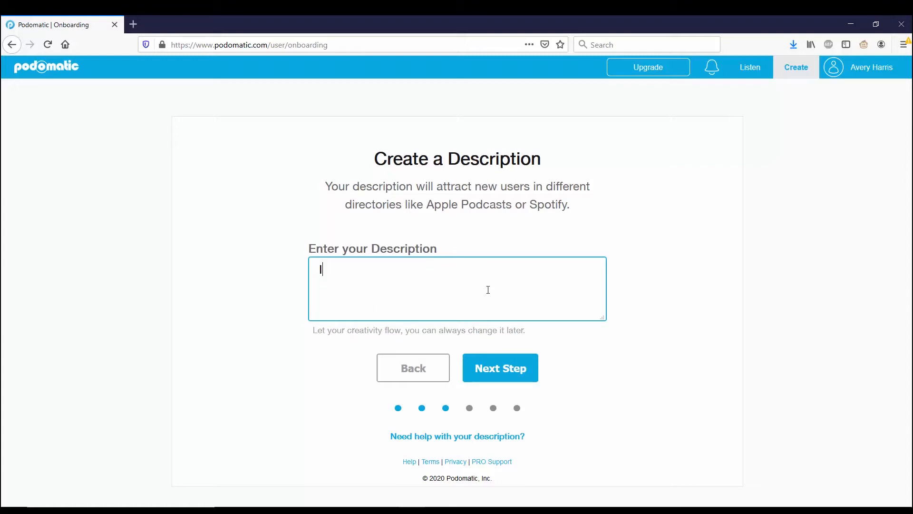
type("will be talking ab")
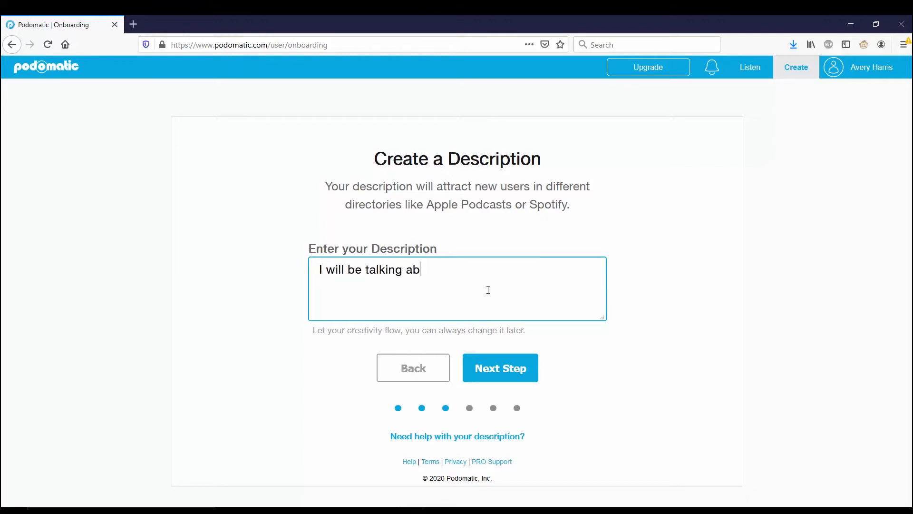
type("out smash bros")
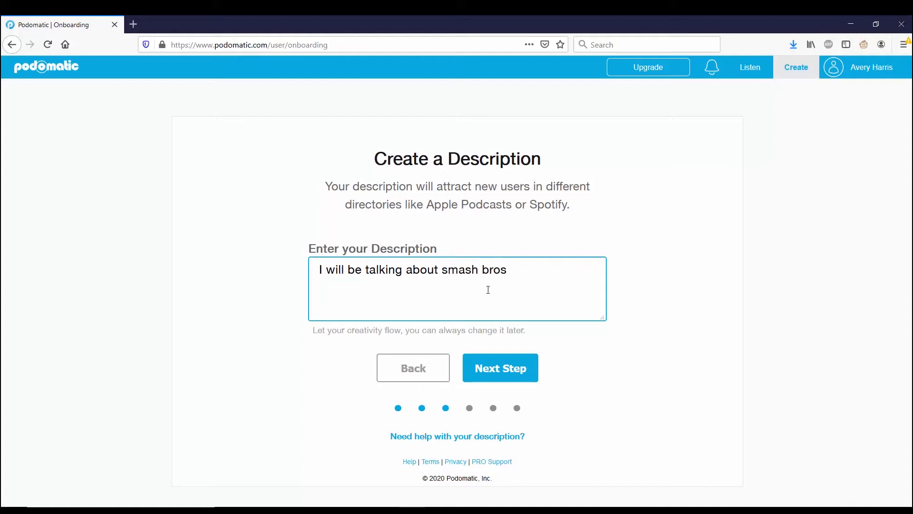
left_click(491, 379)
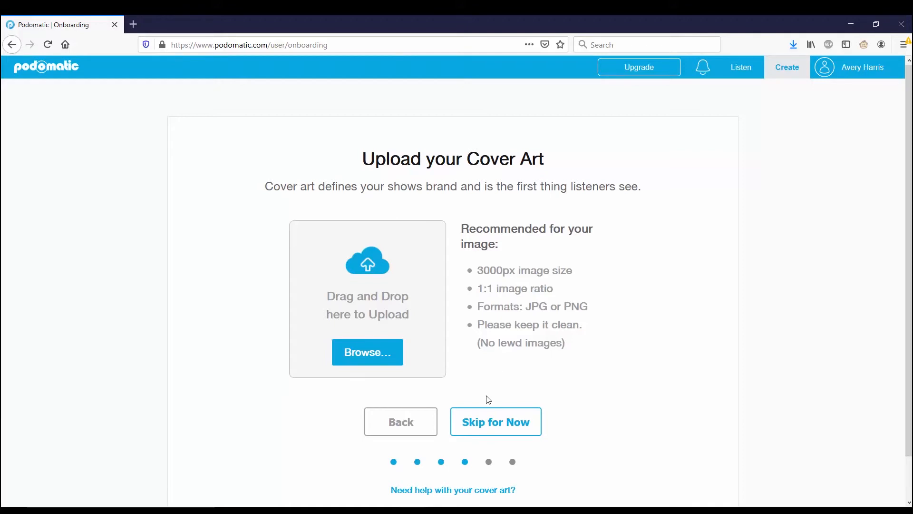
Step: Upload capt screen-6.jpg from the misc pictures folder as the podcast's cover art and continue to the categories
left_click(358, 358)
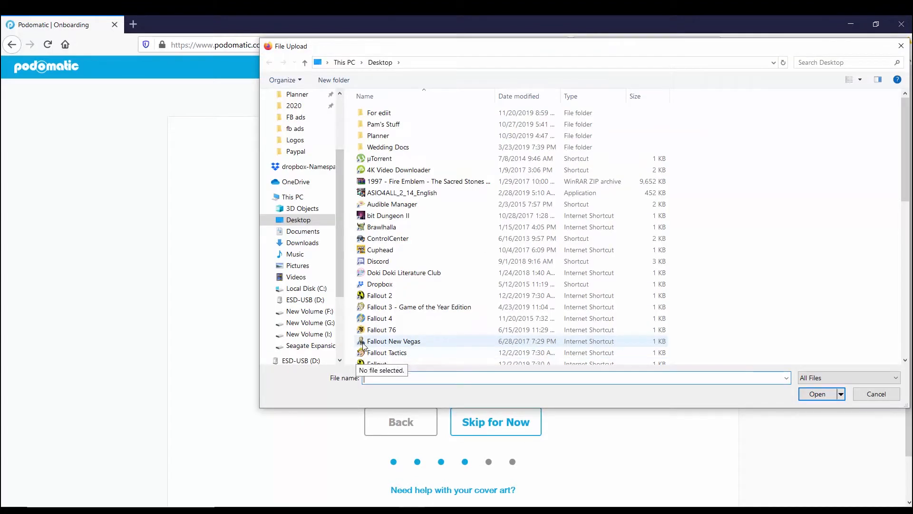
scroll(332, 273, "down", 3)
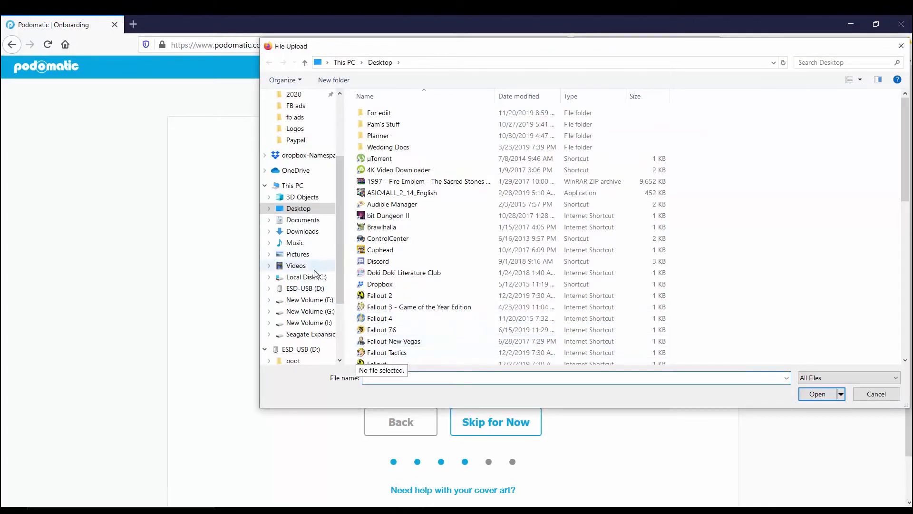
scroll(326, 225, "up", 4)
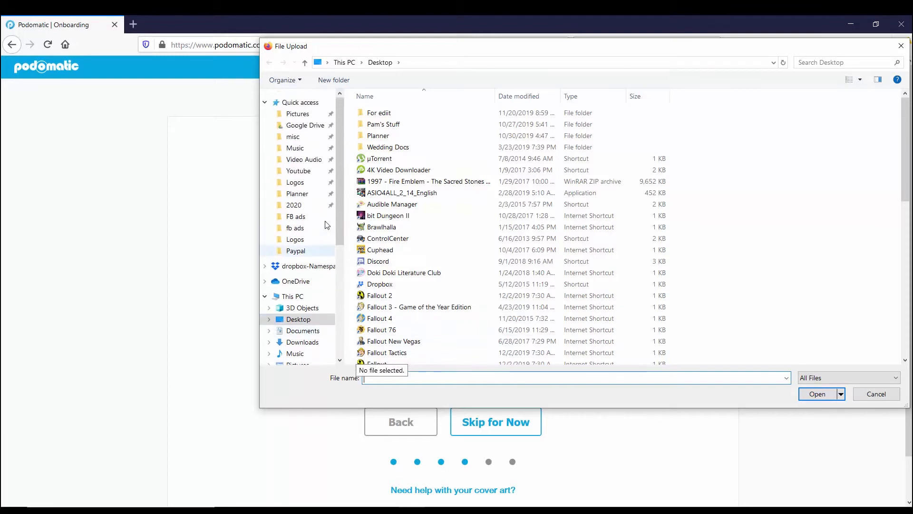
left_click(293, 137)
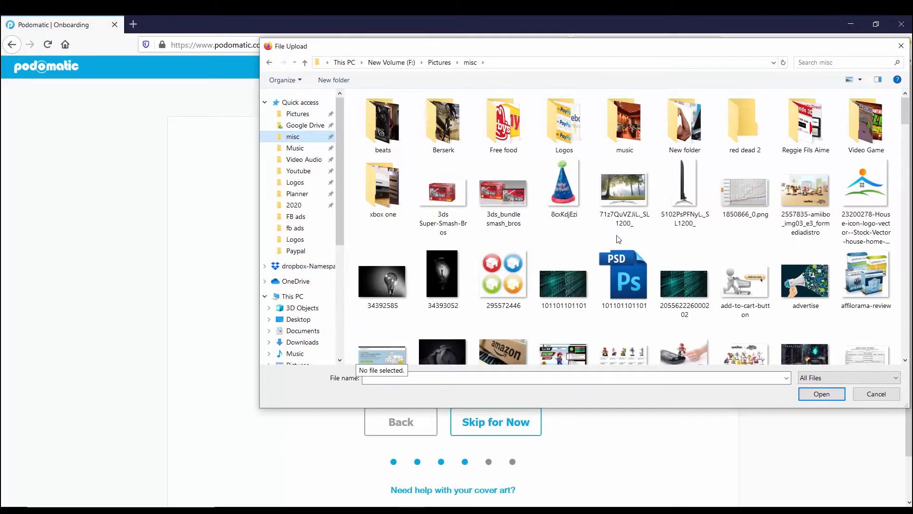
scroll(633, 240, "down", 6)
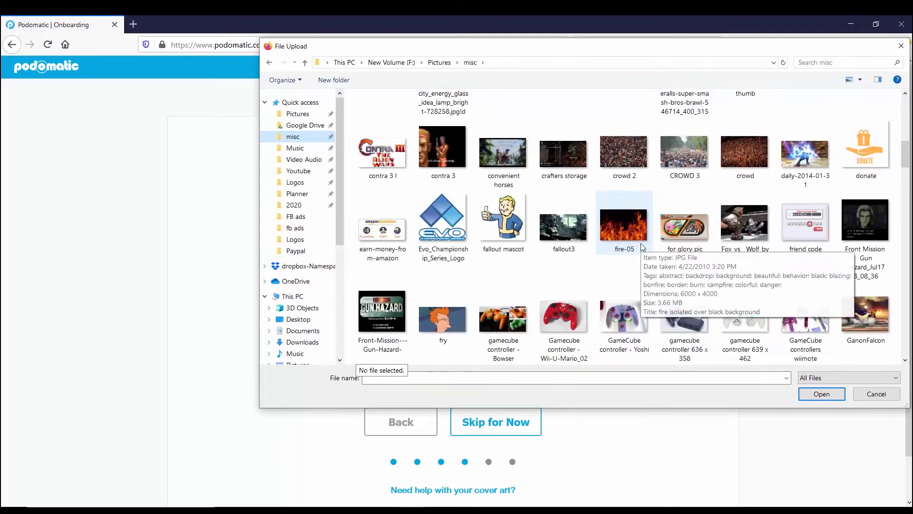
scroll(632, 240, "up", 2)
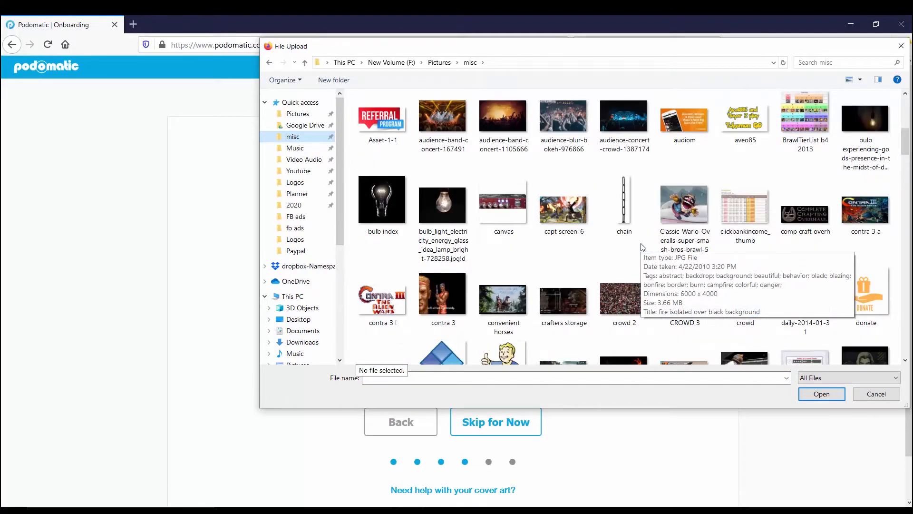
double_click(555, 228)
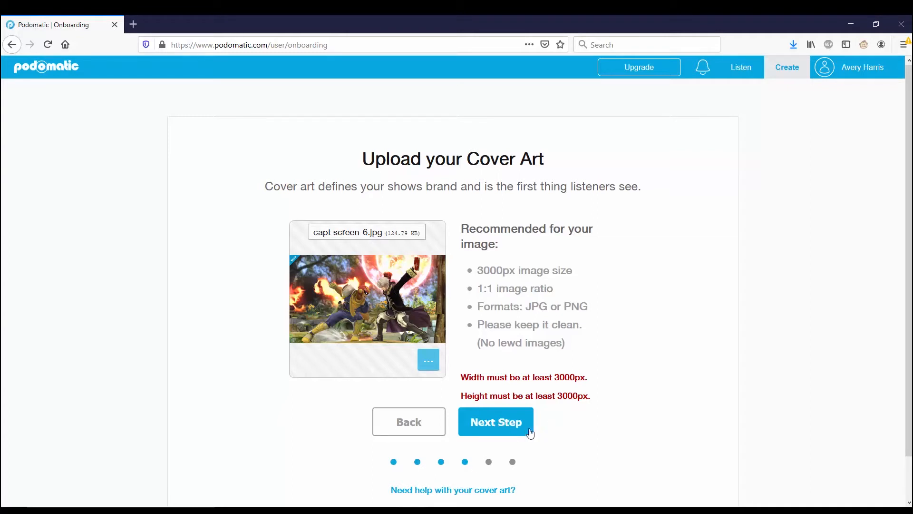
left_click(490, 416)
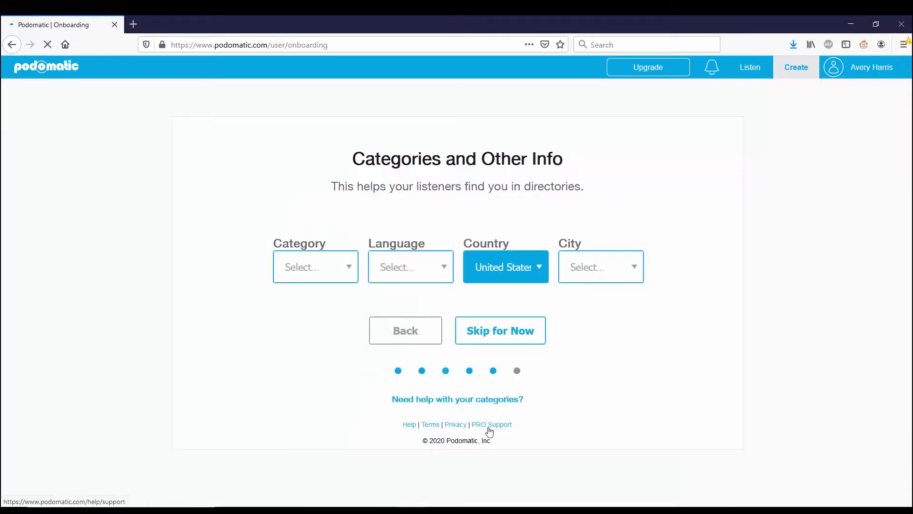
Step: Look through the list of available podcast categories
left_click(321, 275)
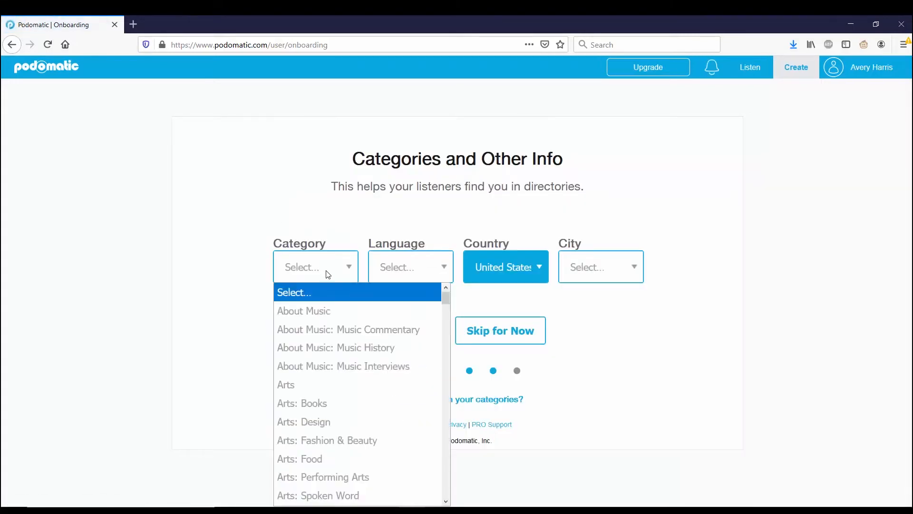
scroll(369, 350, "down", 5)
scroll(369, 352, "down", 15)
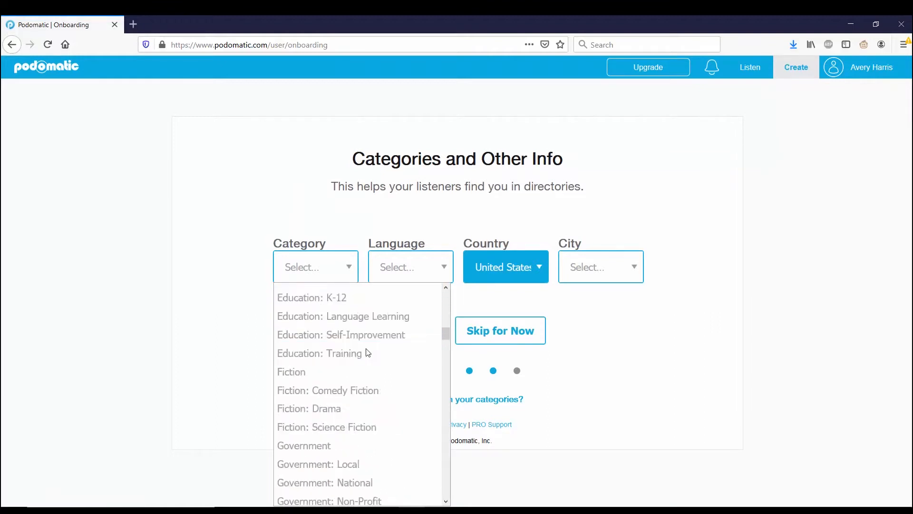
scroll(369, 352, "up", 7)
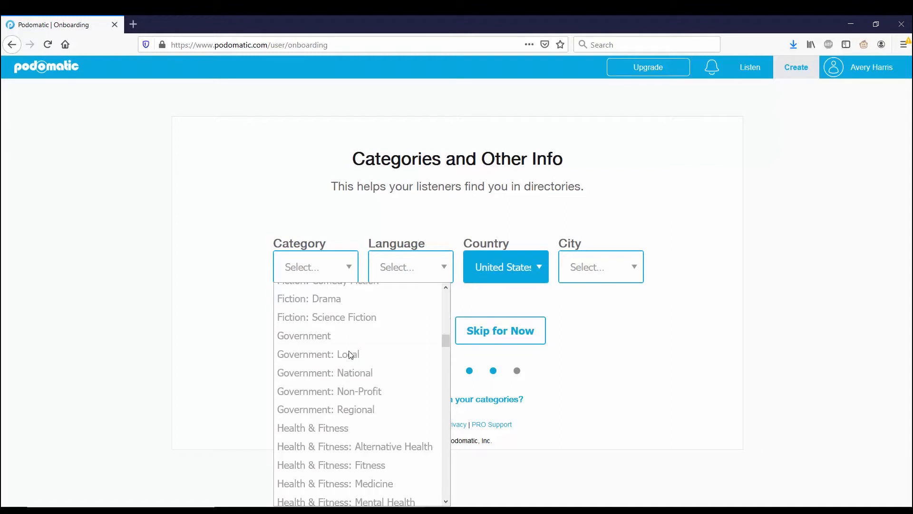
scroll(358, 421, "down", 4)
scroll(359, 420, "down", 10)
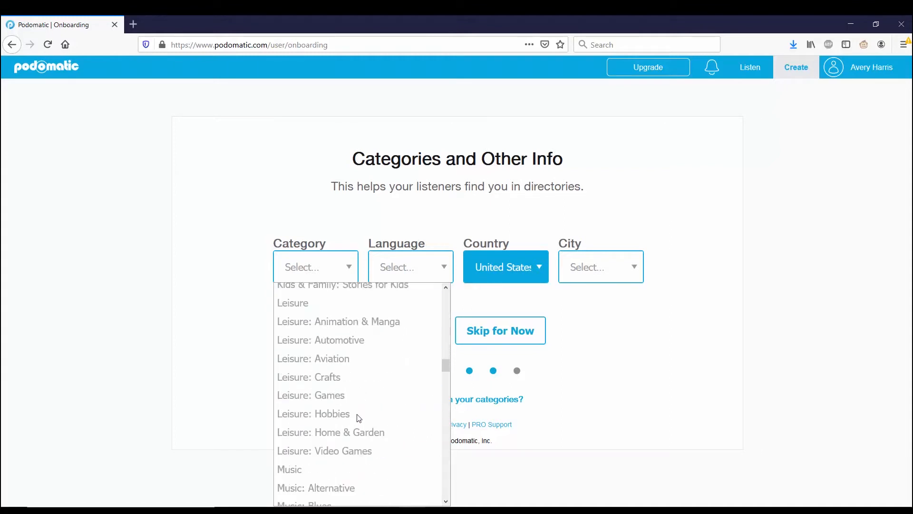
scroll(358, 412, "down", 18)
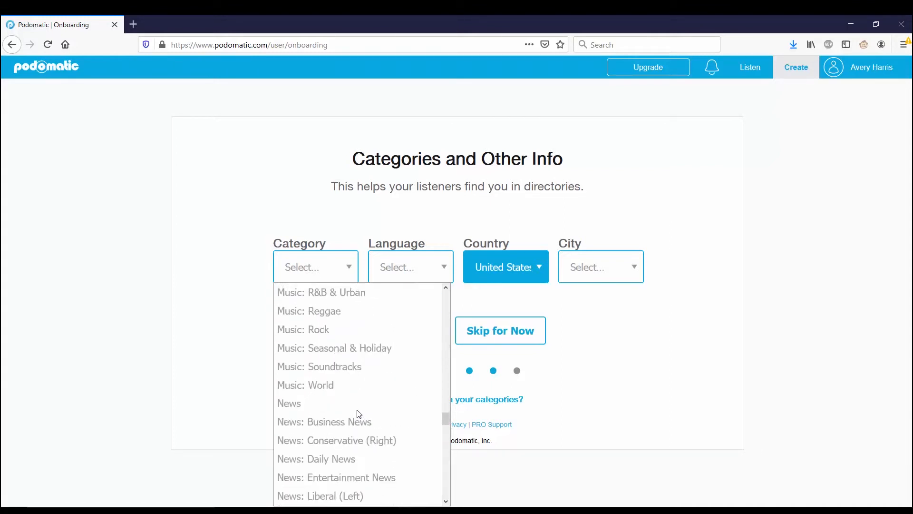
scroll(359, 410, "down", 8)
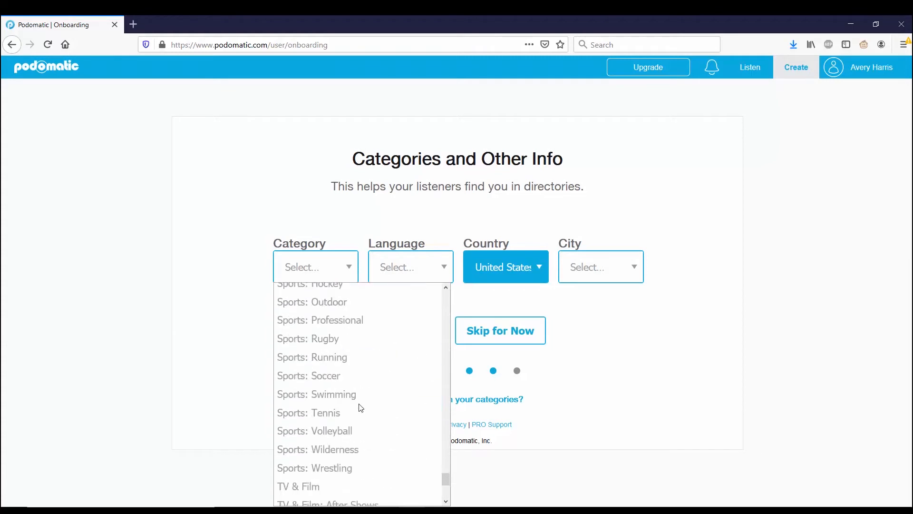
left_click(453, 429)
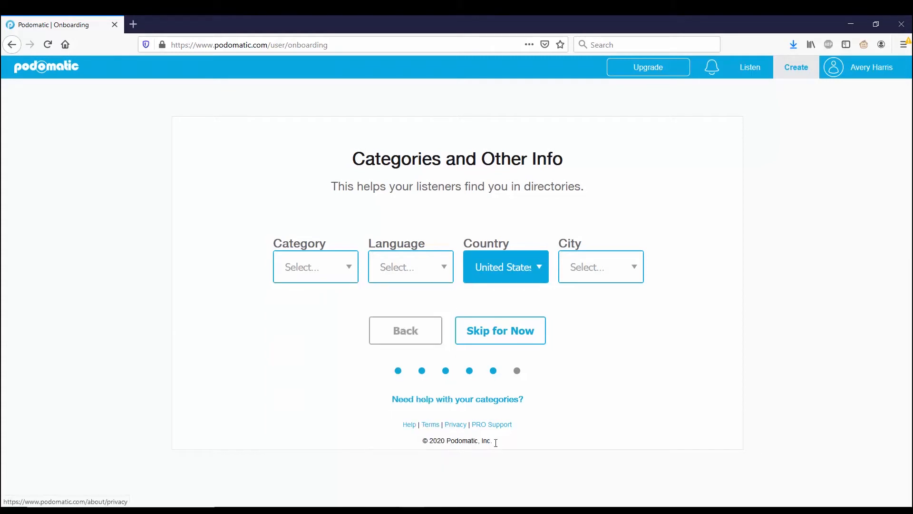
Step: Set the podcast's category to Leisure: Games
left_click(348, 267)
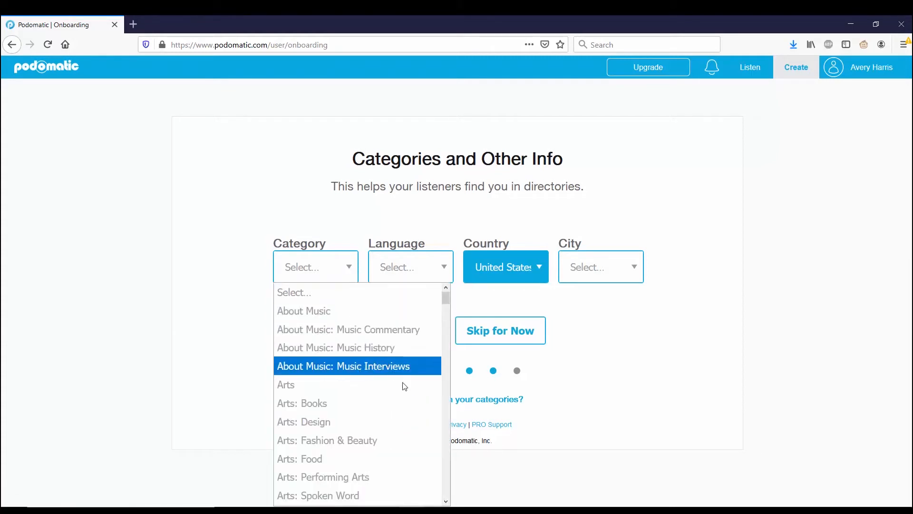
scroll(409, 414, "down", 2)
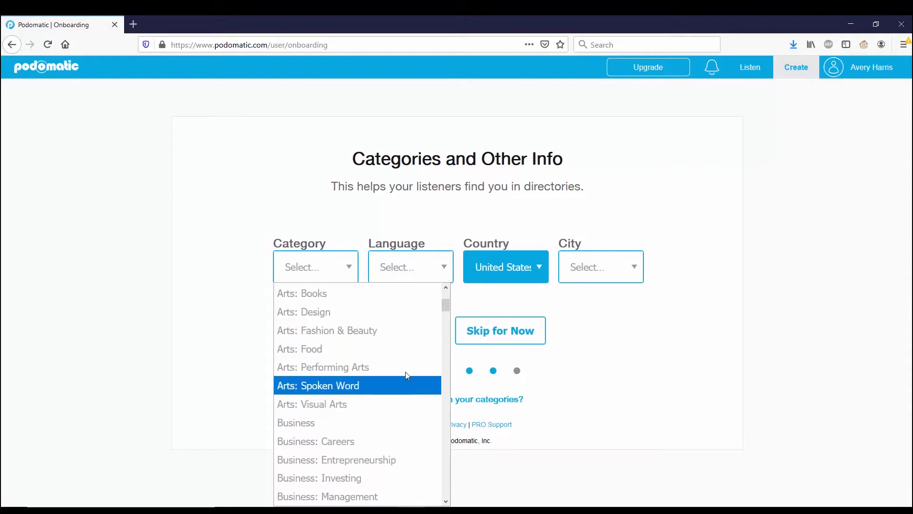
scroll(406, 403, "down", 2)
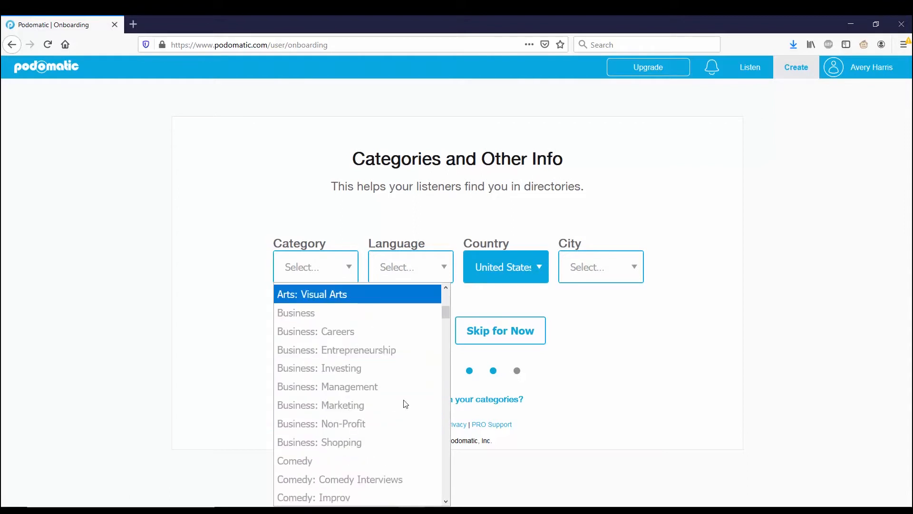
scroll(392, 399, "down", 2)
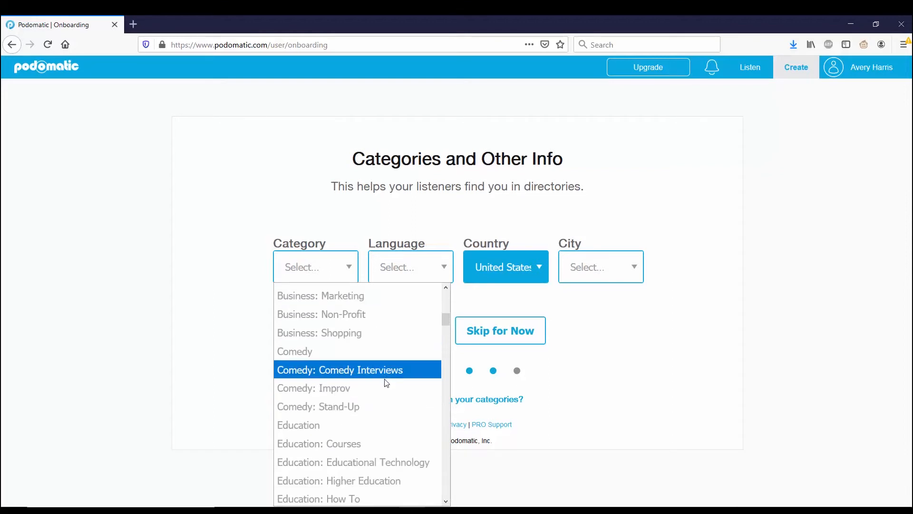
scroll(387, 385, "down", 2)
scroll(388, 387, "down", 2)
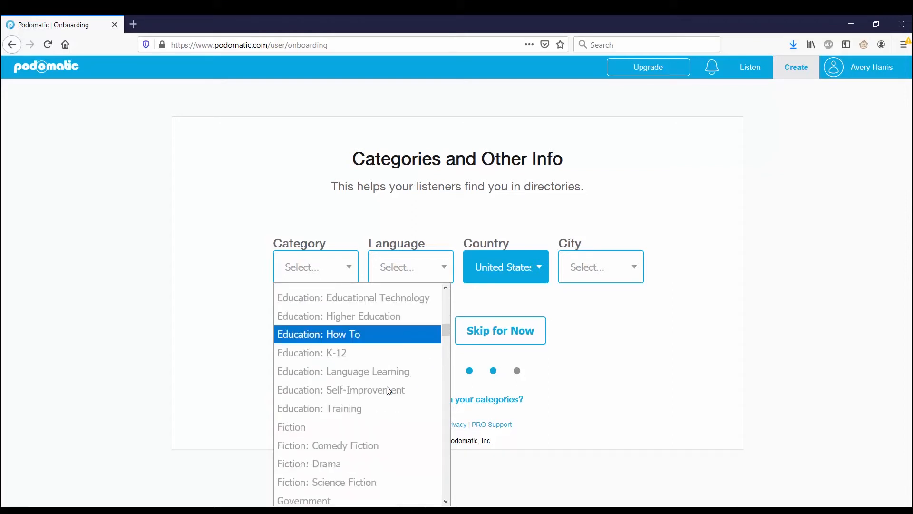
scroll(389, 389, "down", 1)
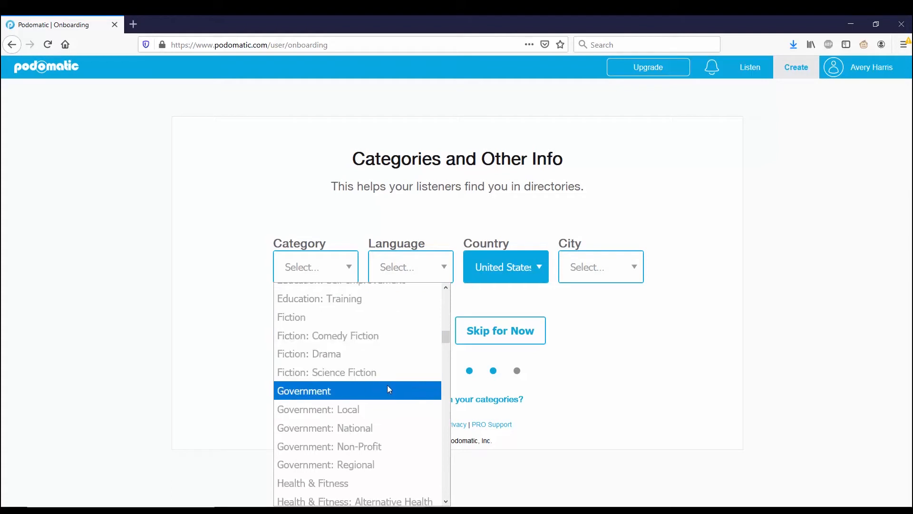
scroll(385, 387, "down", 2)
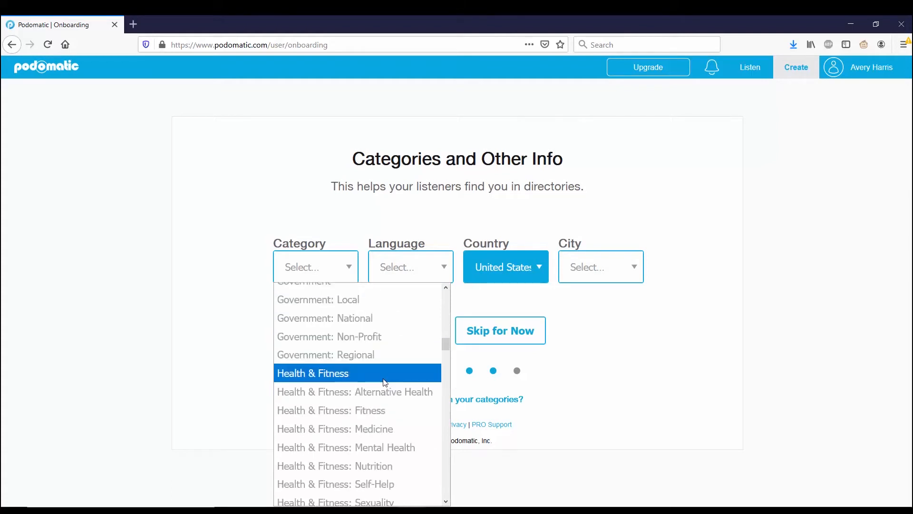
scroll(383, 383, "down", 4)
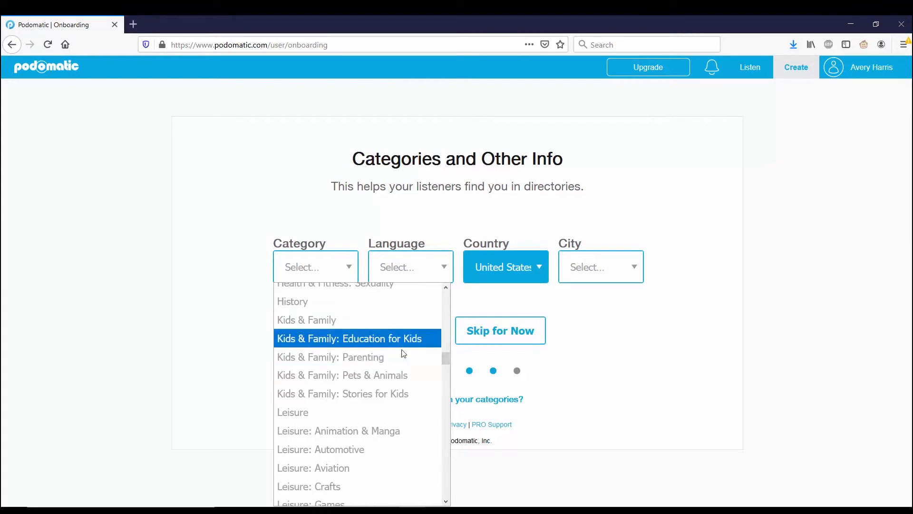
scroll(414, 392, "down", 2)
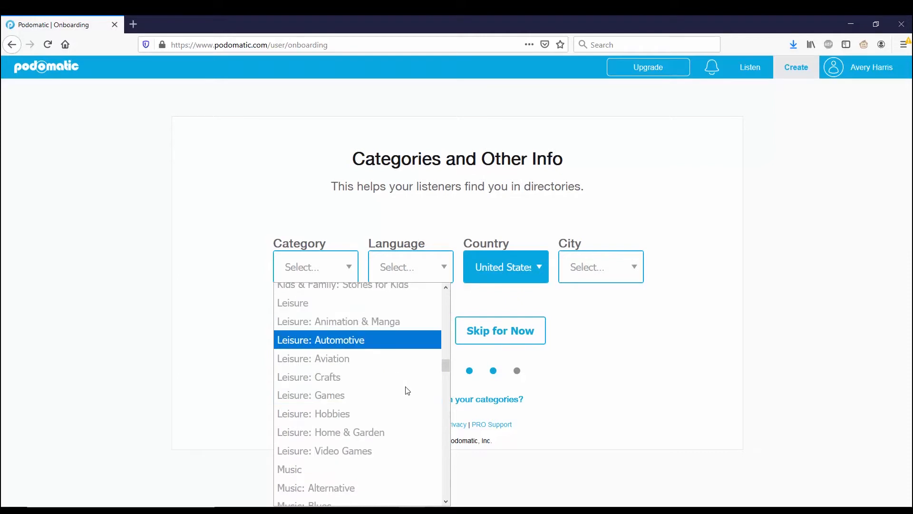
left_click(393, 395)
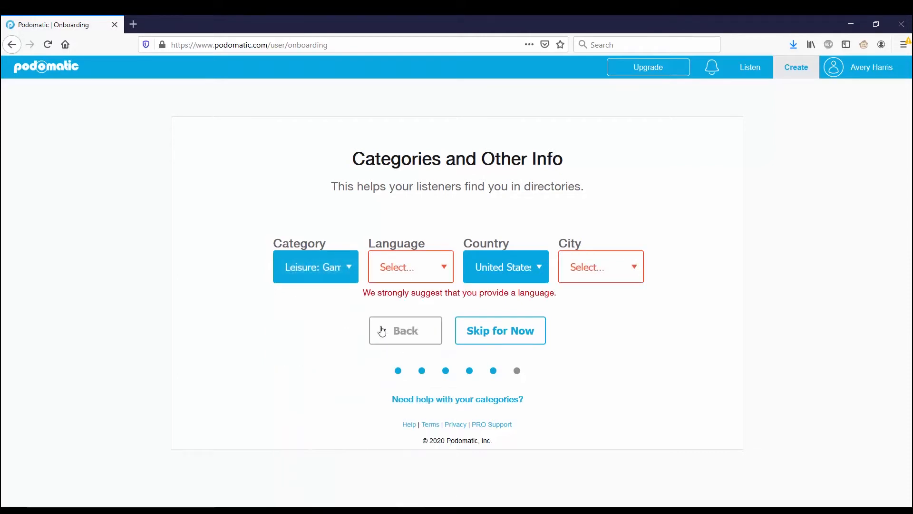
Step: Set the podcast's language to English (United States)
left_click(415, 266)
scroll(412, 340, "down", 5)
scroll(415, 341, "up", 3)
scroll(416, 341, "up", 2)
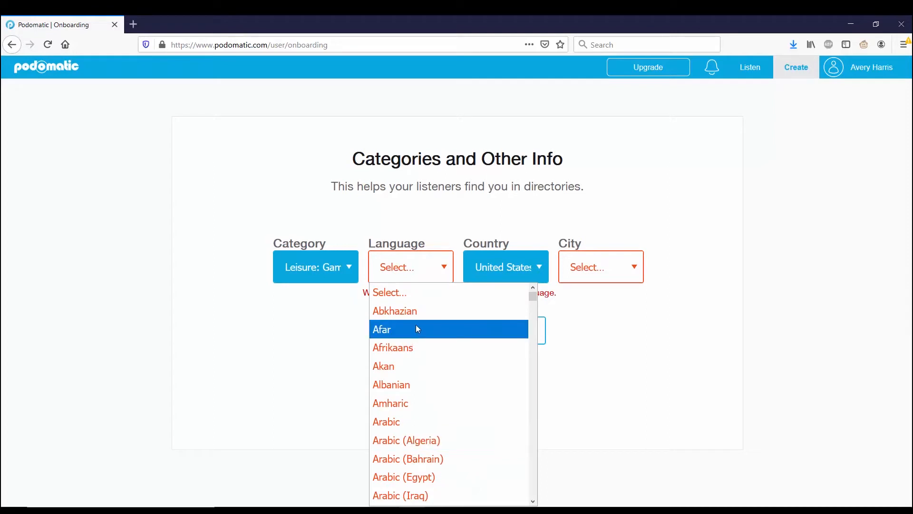
scroll(421, 442, "down", 4)
scroll(421, 442, "down", 20)
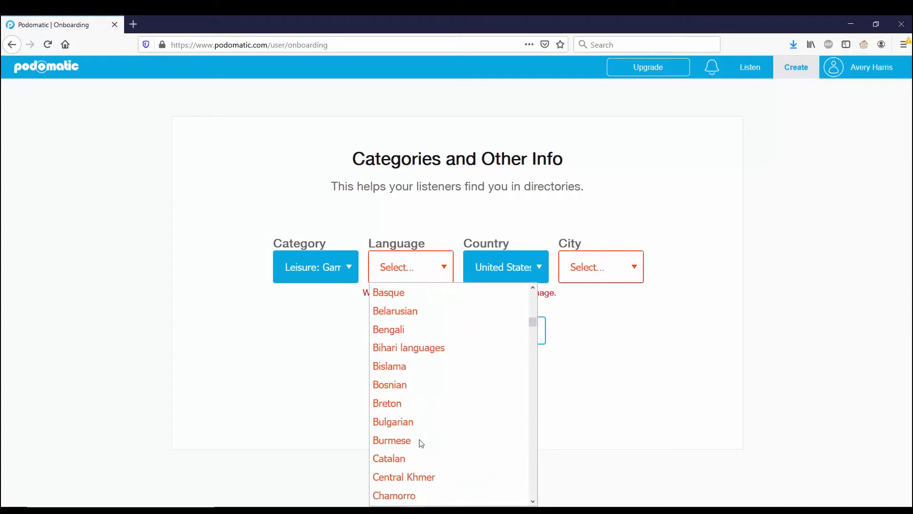
scroll(421, 438, "up", 3)
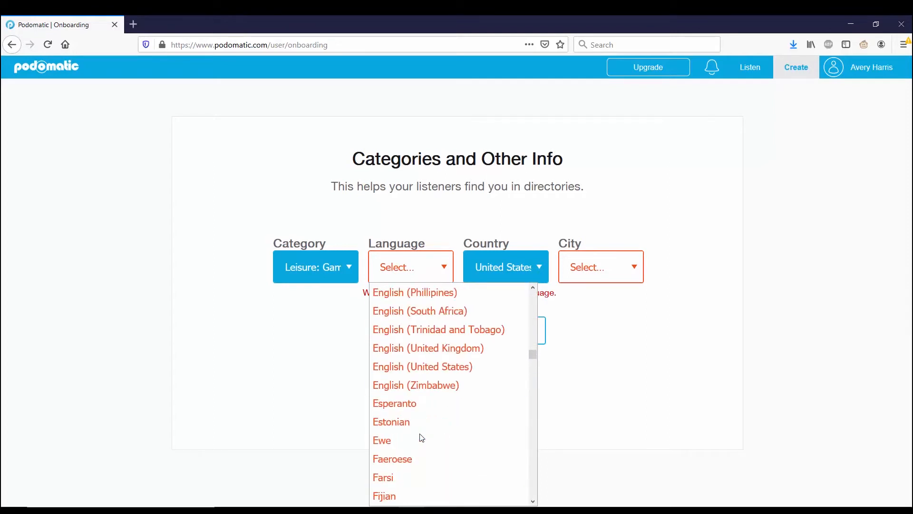
scroll(420, 436, "down", 3)
scroll(421, 438, "up", 2)
scroll(419, 434, "up", 1)
scroll(418, 419, "up", 1)
left_click(416, 412)
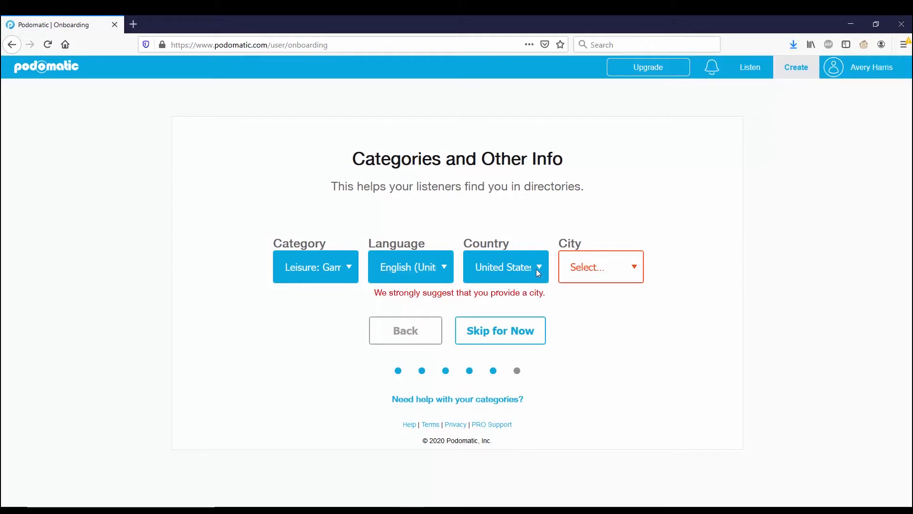
Step: Set the podcast's city to (US) Washington DC and continue to the tags
left_click(604, 272)
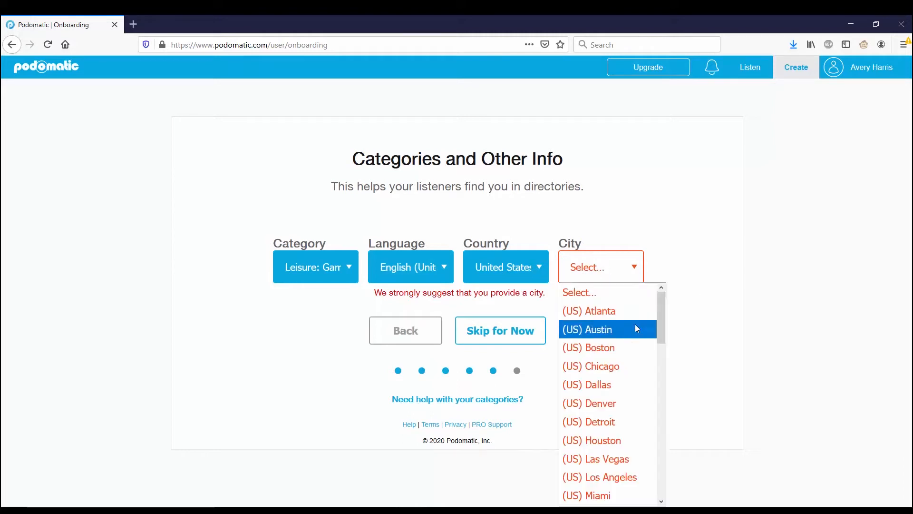
left_click_drag(658, 313, 653, 380)
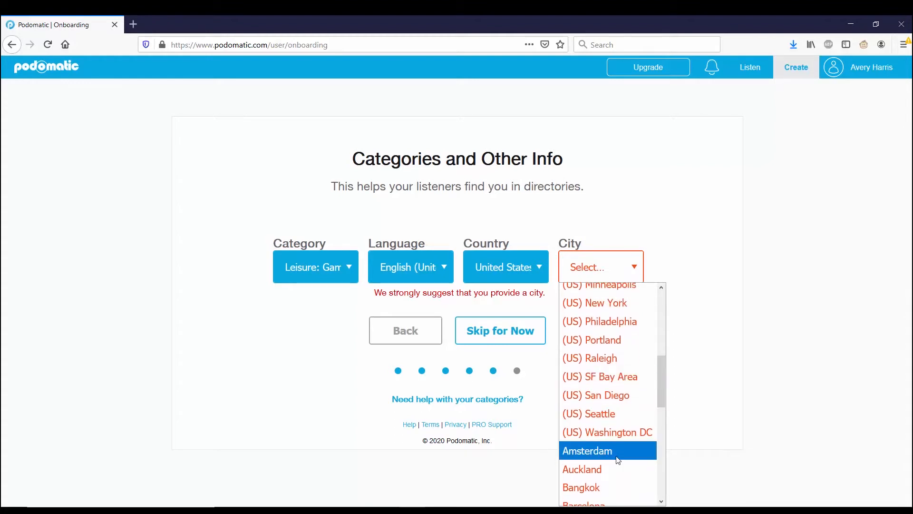
left_click(618, 433)
left_click(502, 333)
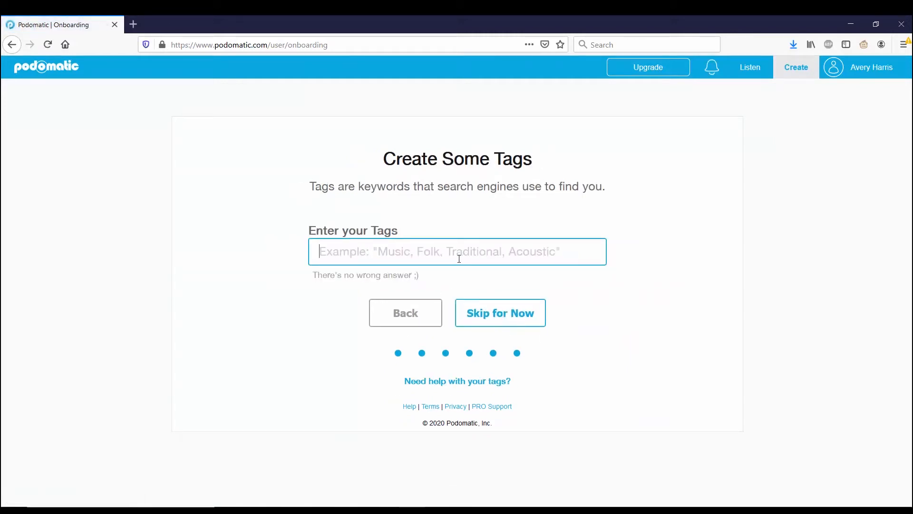
type("S")
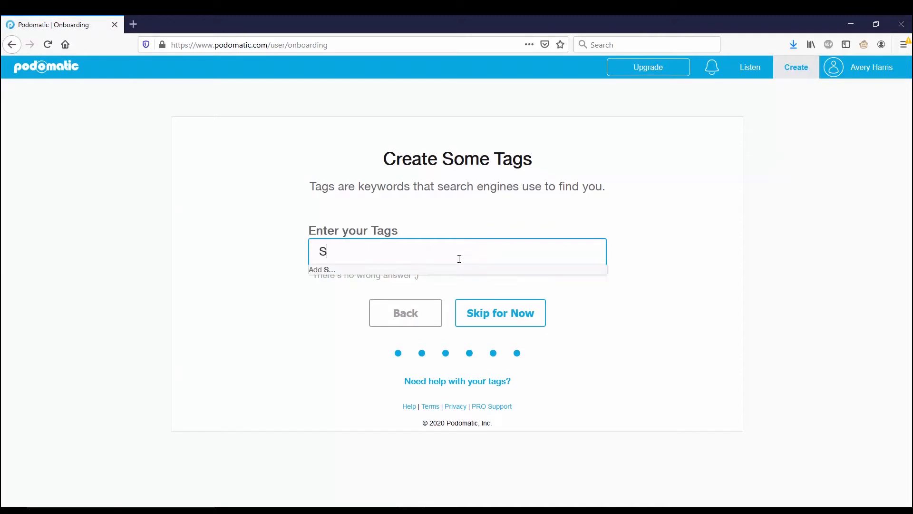
type("mash bors")
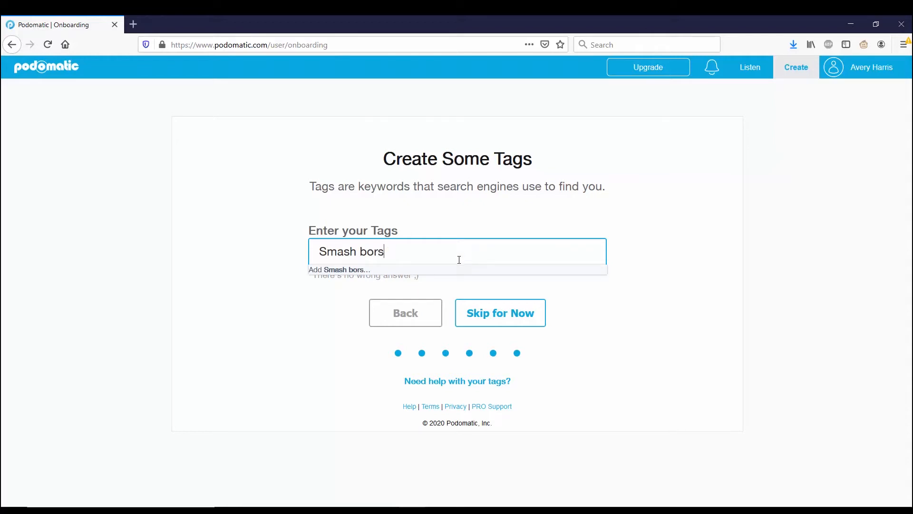
key("Return")
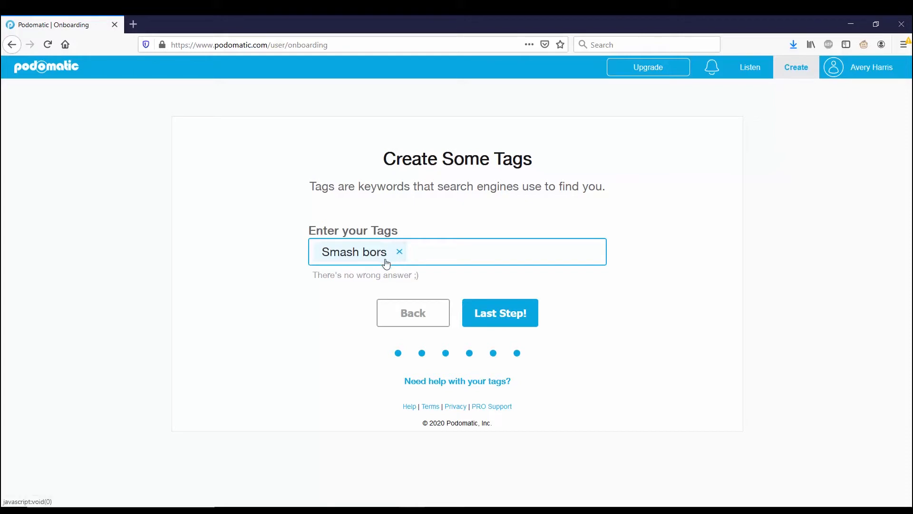
left_click(400, 252)
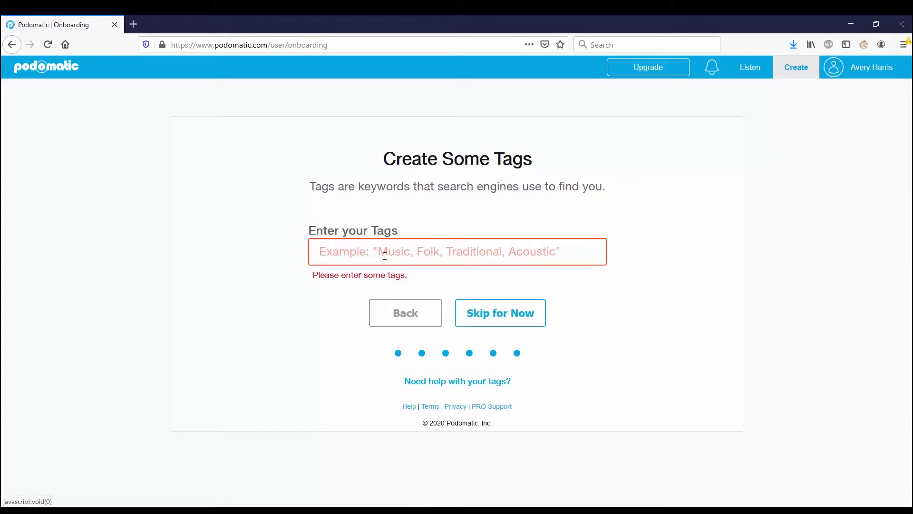
Step: Add the podcast tag "smash bros" and continue to the final review of the entered details
type("S")
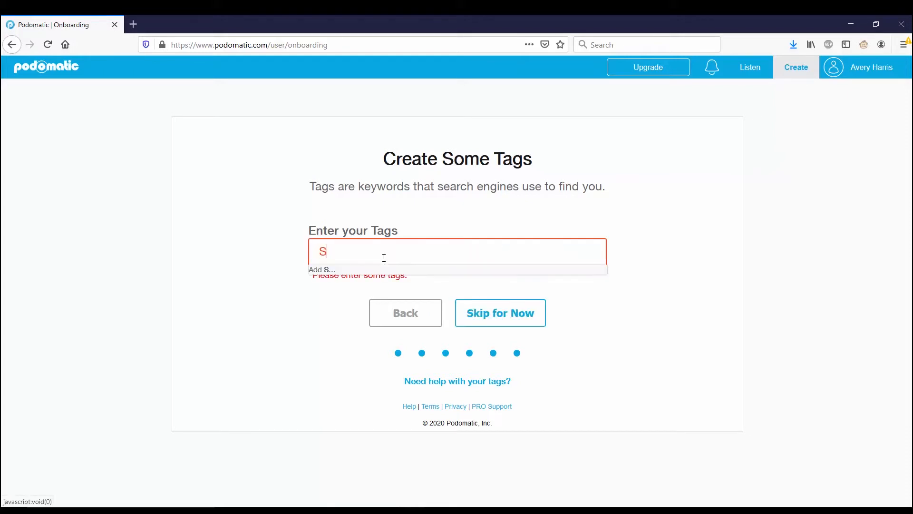
type("mash bros")
key("Return")
left_click(497, 308)
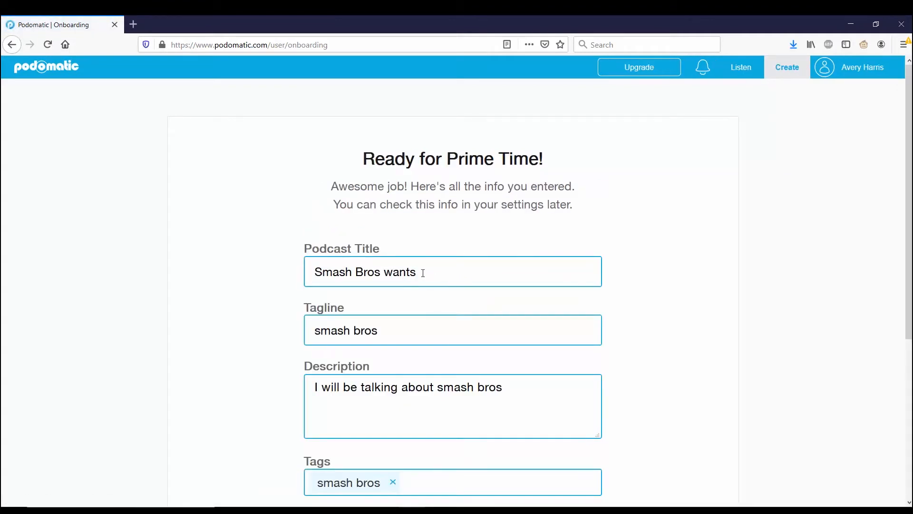
Step: Change the podcast title to "My Smash Bros wants", check the remaining details and finish reviewing
type("My")
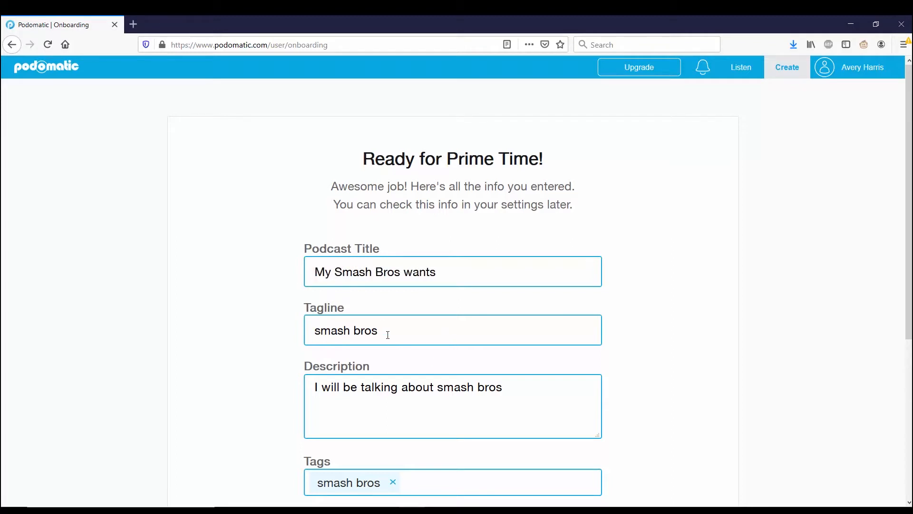
scroll(388, 335, "down", 5)
scroll(388, 343, "up", 1)
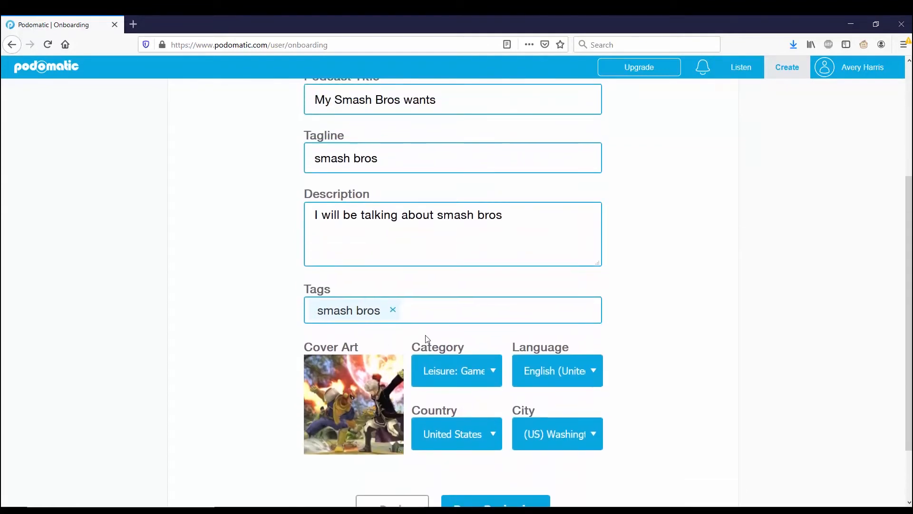
scroll(380, 338, "down", 2)
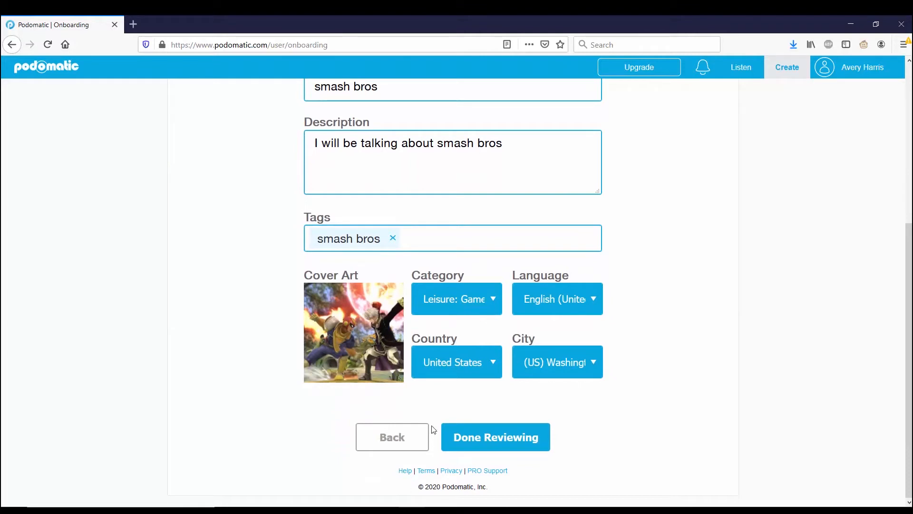
left_click(480, 438)
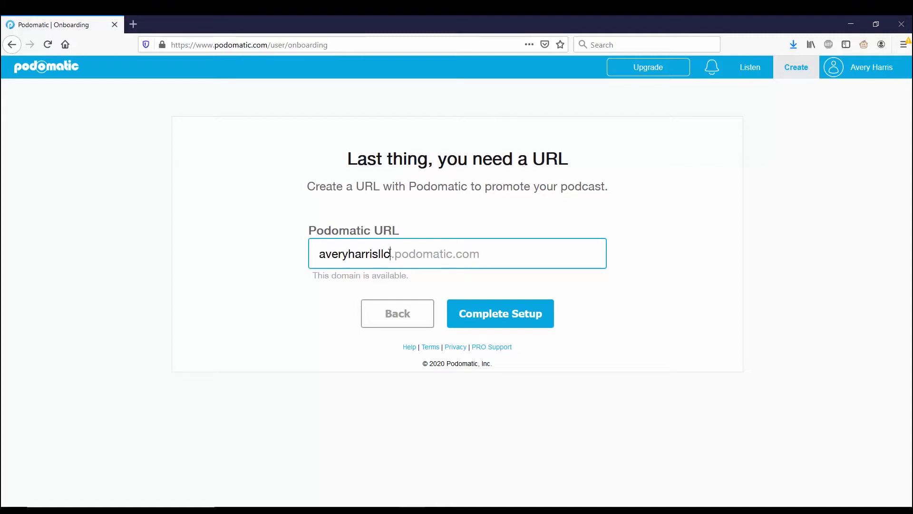
Step: Replace the suggested Podomatic URL name with "OnlineIncomeNetwork" and complete the podcast setup
left_click_drag(390, 252, 312, 251)
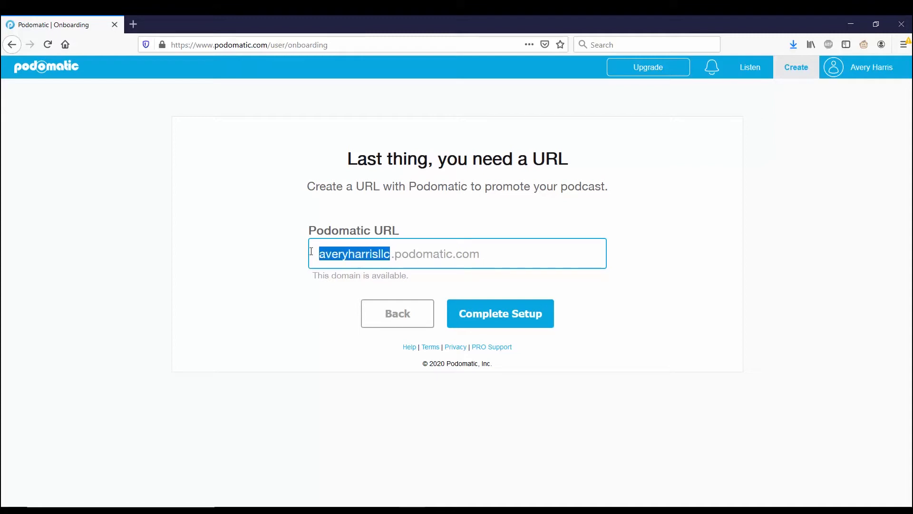
type("O")
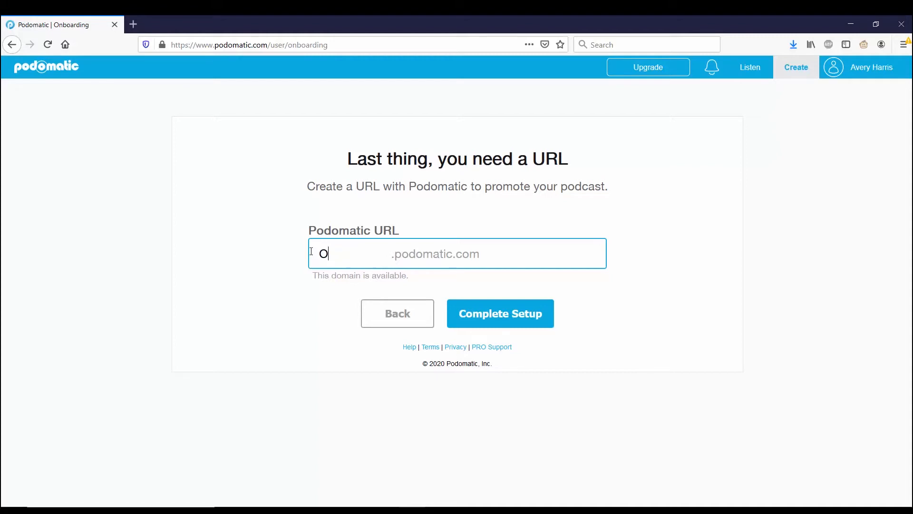
type("nline")
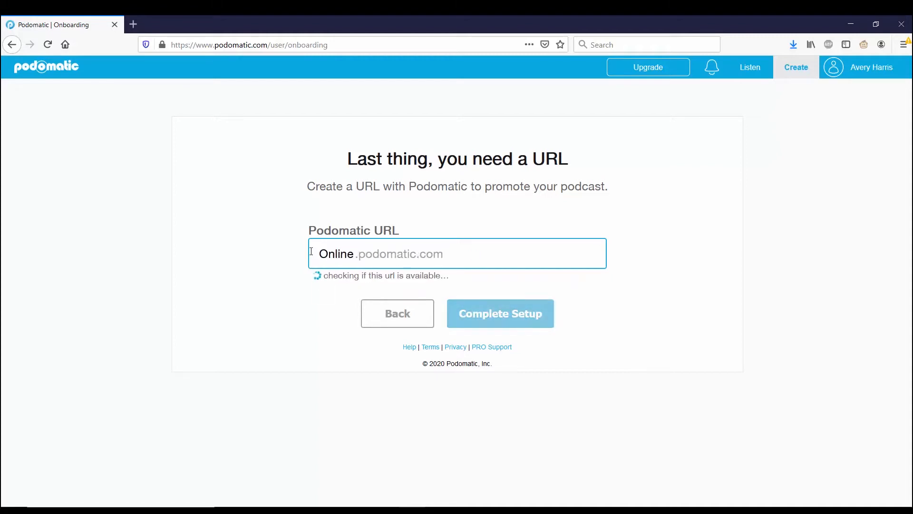
type("I")
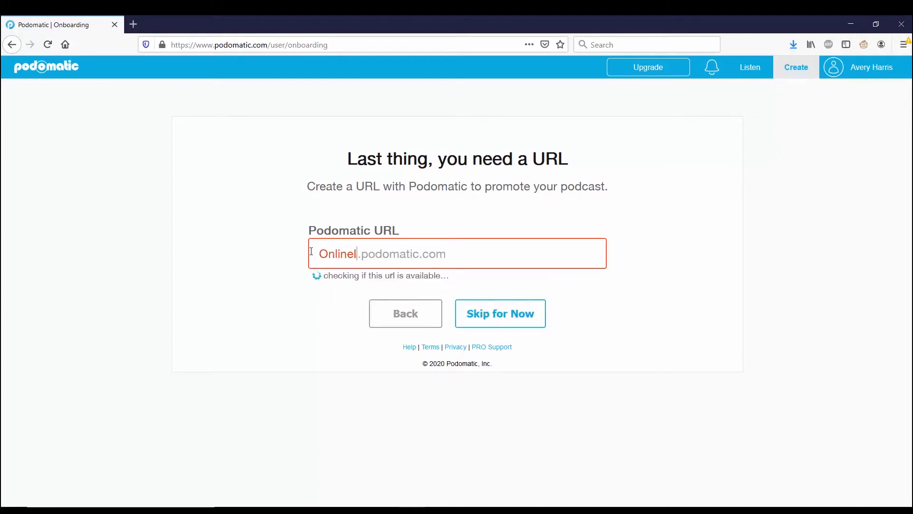
type("ncom")
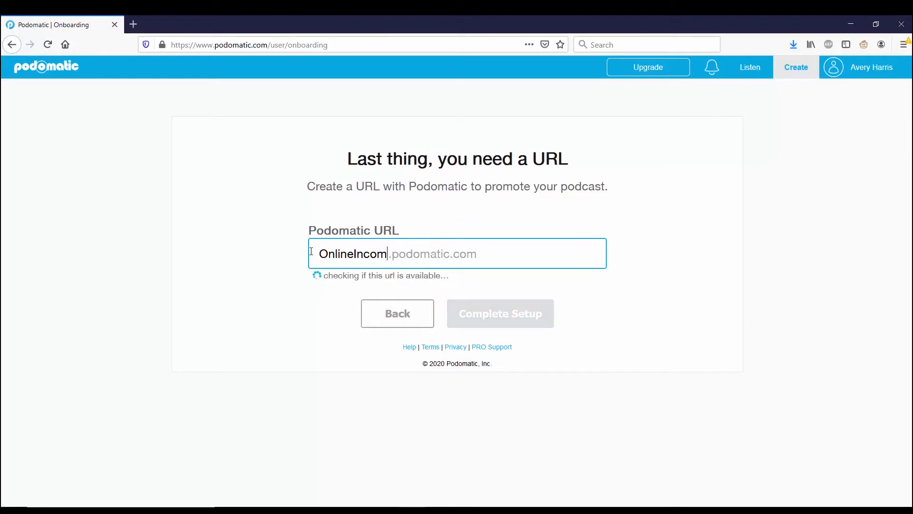
type("eNetwork")
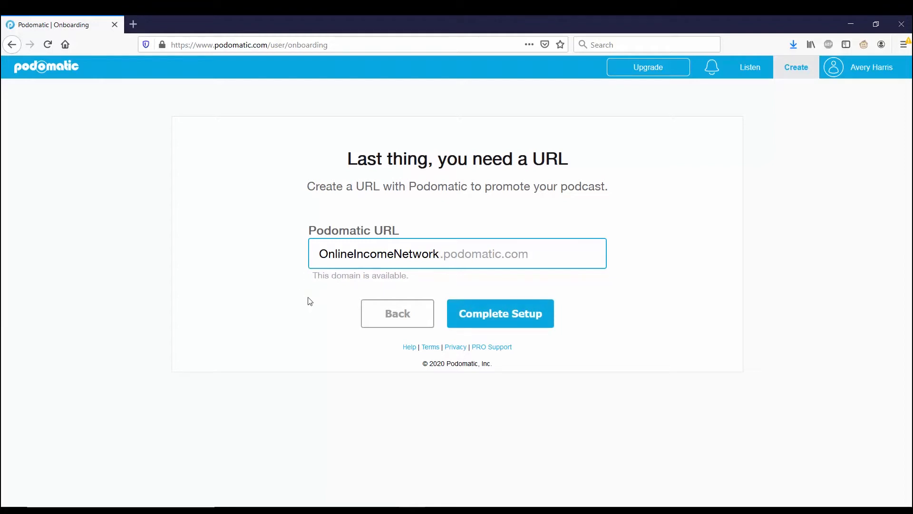
left_click(482, 325)
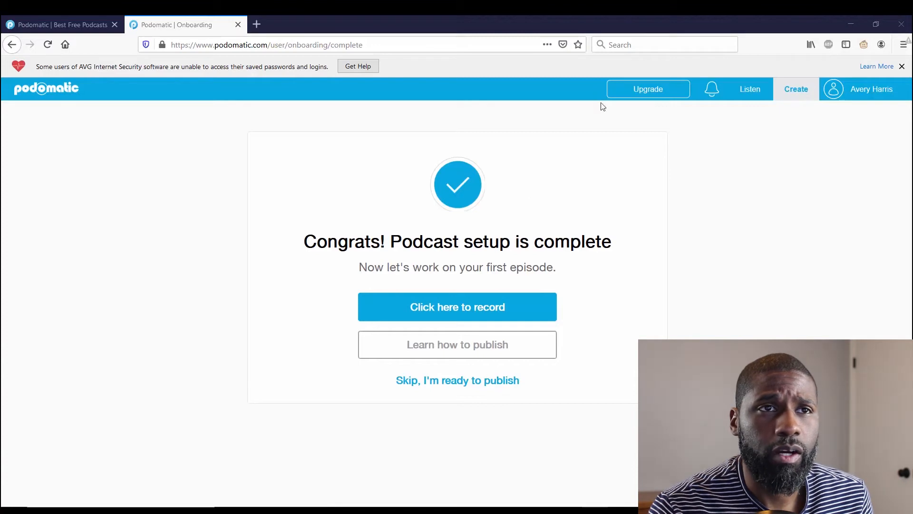
Step: Open the upgrade plans and compare the Basic and Pro pricing, bandwidth, storage and features, including the testimonials below them
left_click(663, 93)
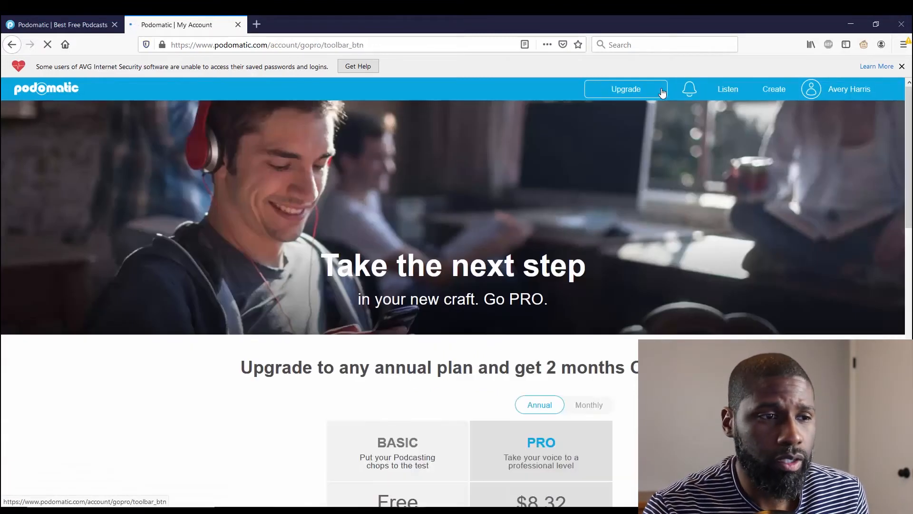
scroll(403, 346, "down", 3)
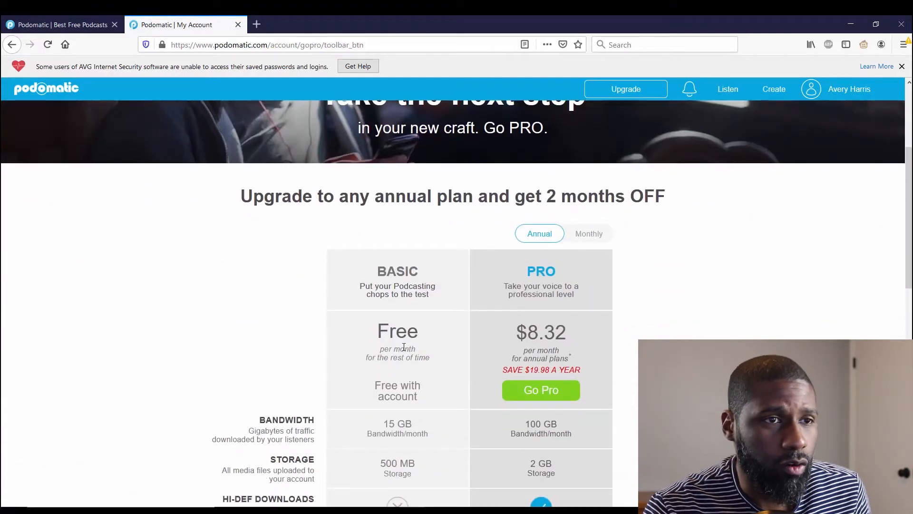
scroll(404, 347, "down", 2)
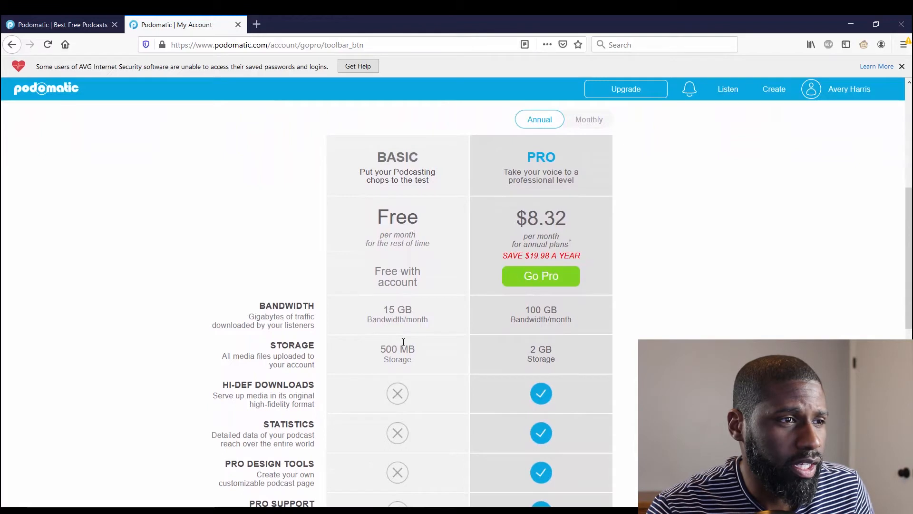
scroll(403, 342, "down", 1)
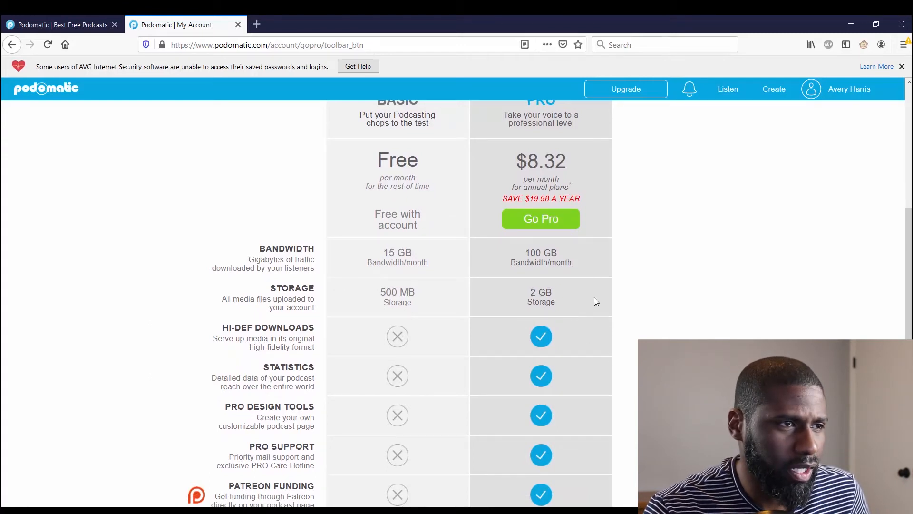
scroll(620, 342, "down", 2)
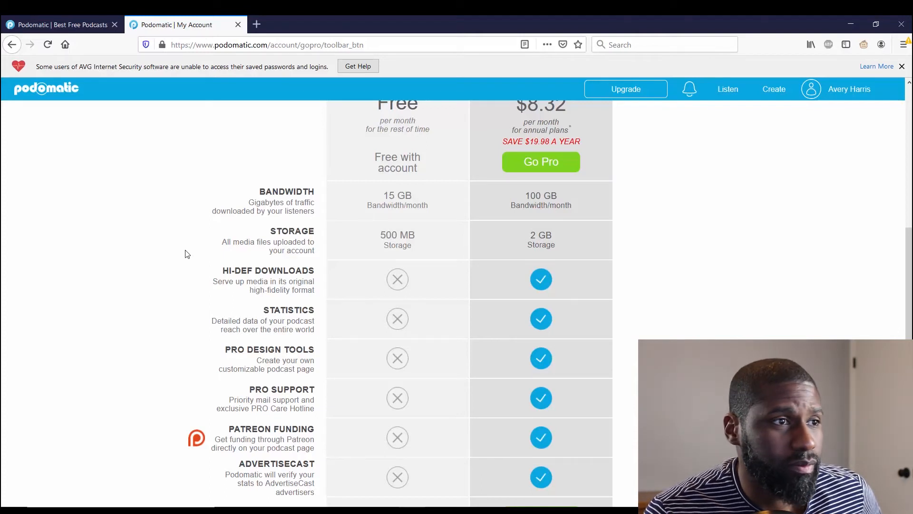
scroll(186, 254, "down", 2)
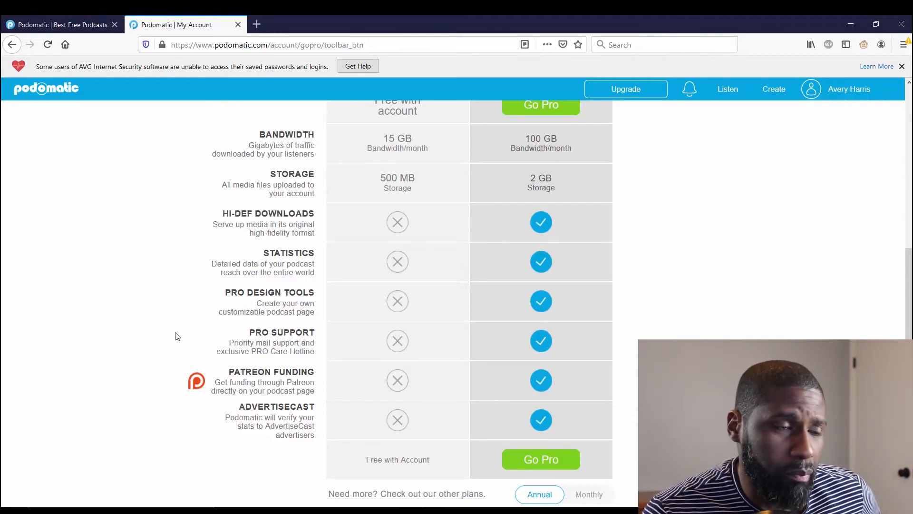
scroll(146, 375, "down", 2)
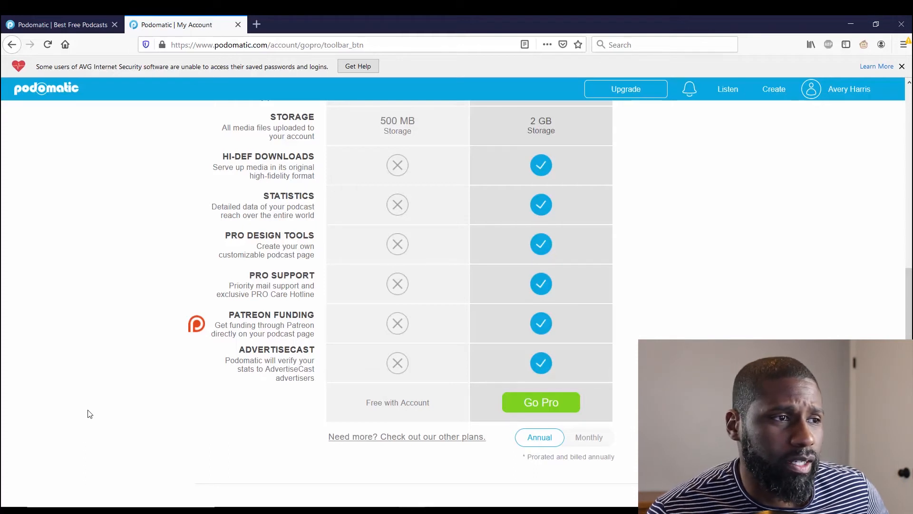
scroll(88, 414, "up", 3)
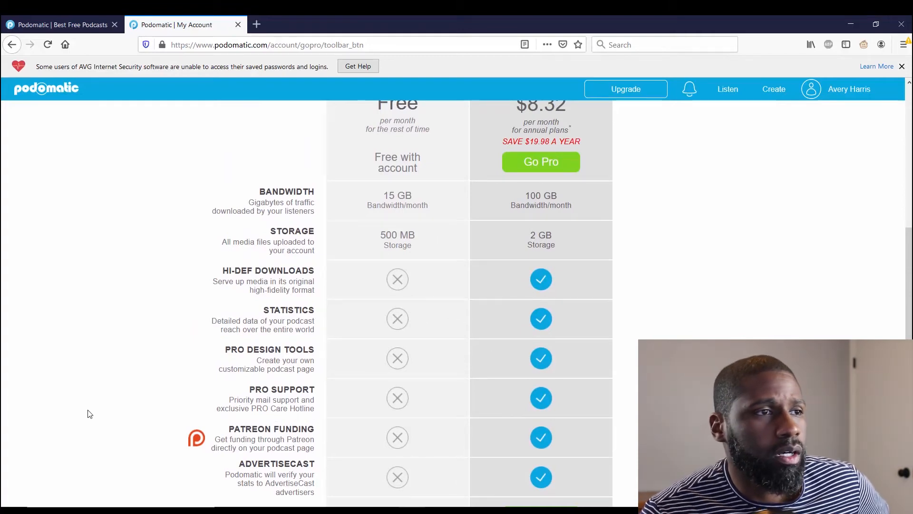
scroll(87, 414, "up", 10)
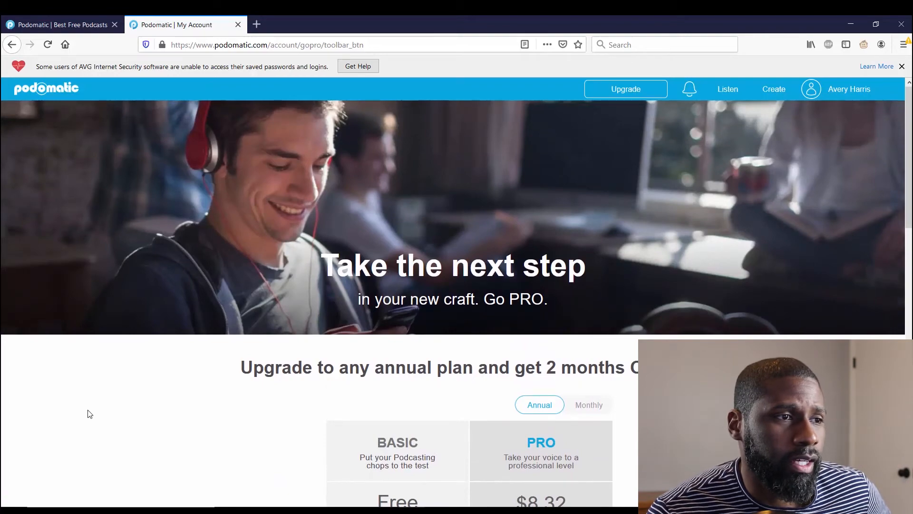
scroll(88, 414, "down", 2)
scroll(87, 414, "down", 10)
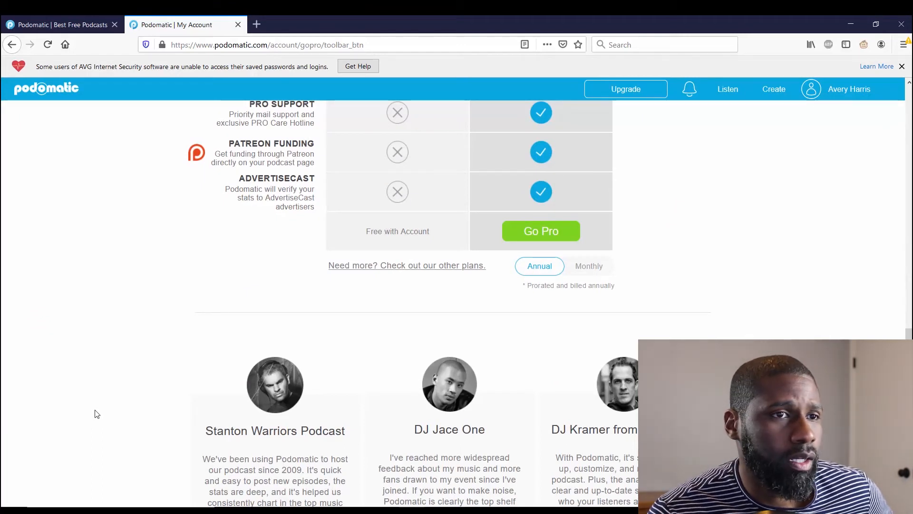
scroll(97, 414, "down", 3)
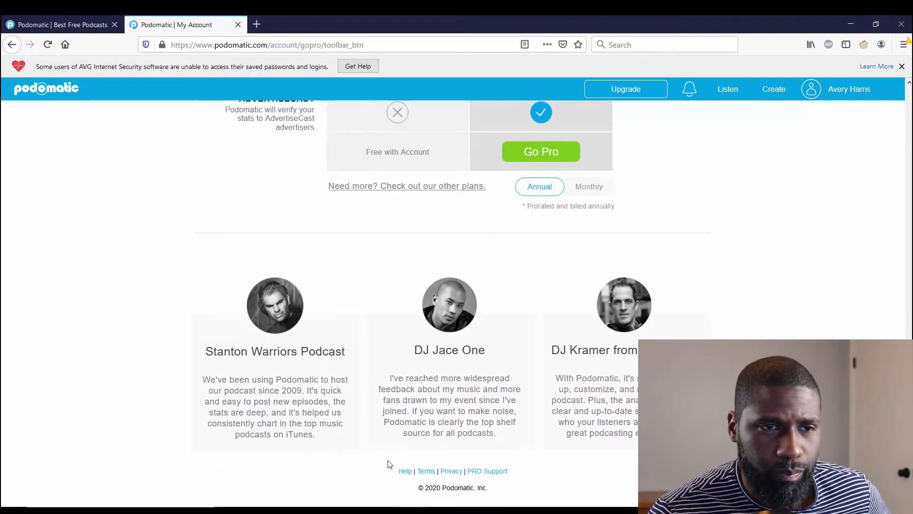
scroll(595, 486, "up", 10)
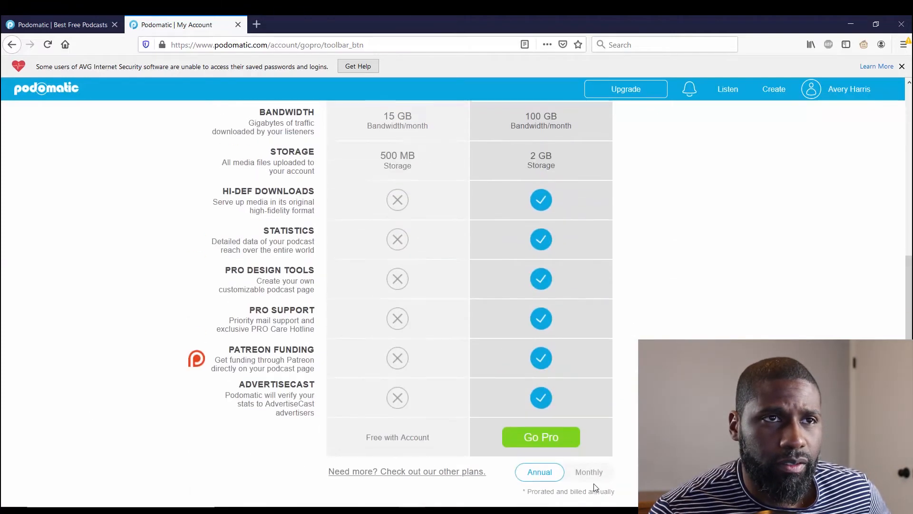
scroll(593, 483, "up", 4)
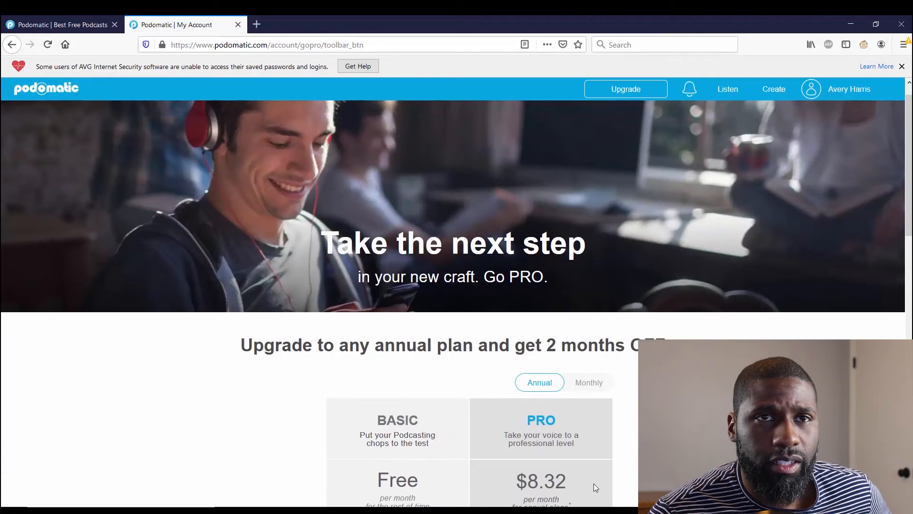
Step: Open the account's profile page and look over its podcast link, following list and playlists
mouse_move(848, 92)
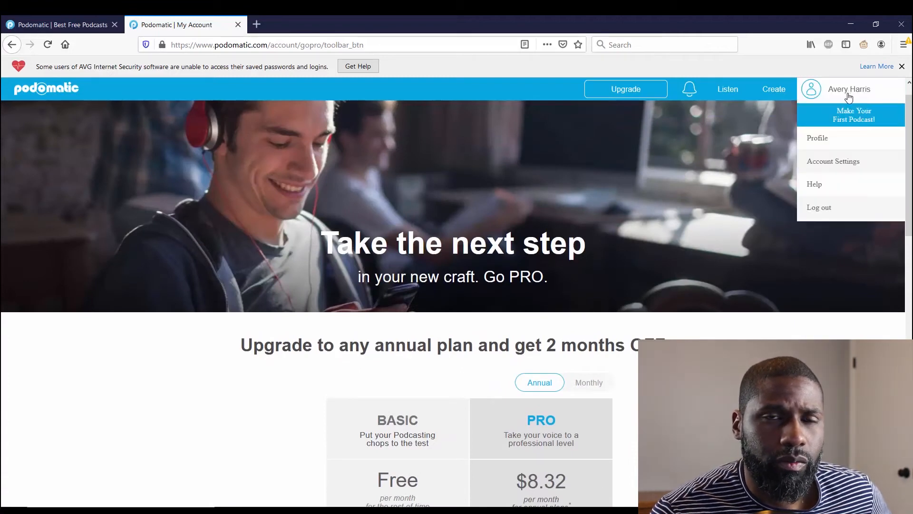
left_click(833, 147)
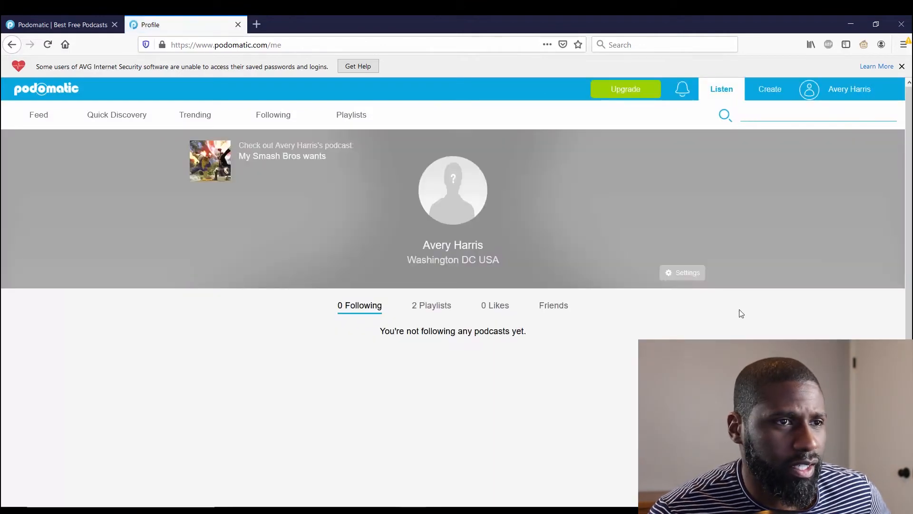
scroll(740, 313, "down", 1)
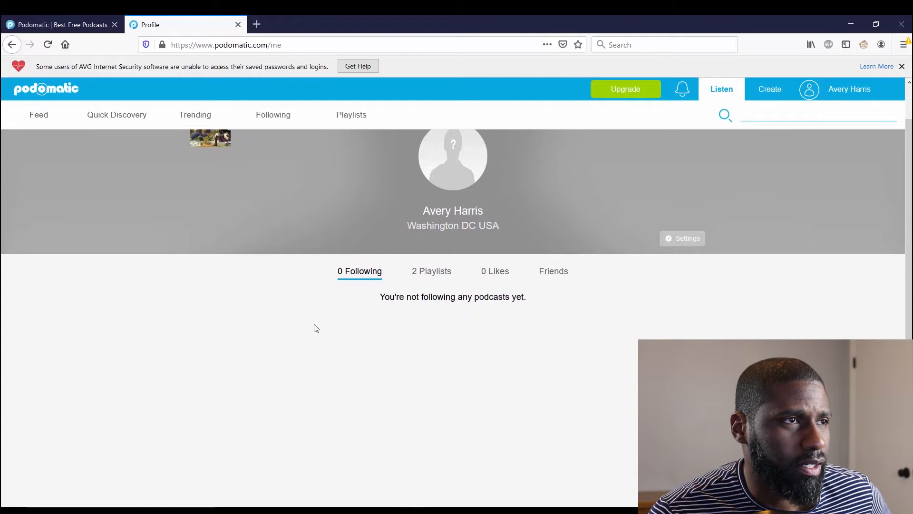
scroll(81, 229, "up", 1)
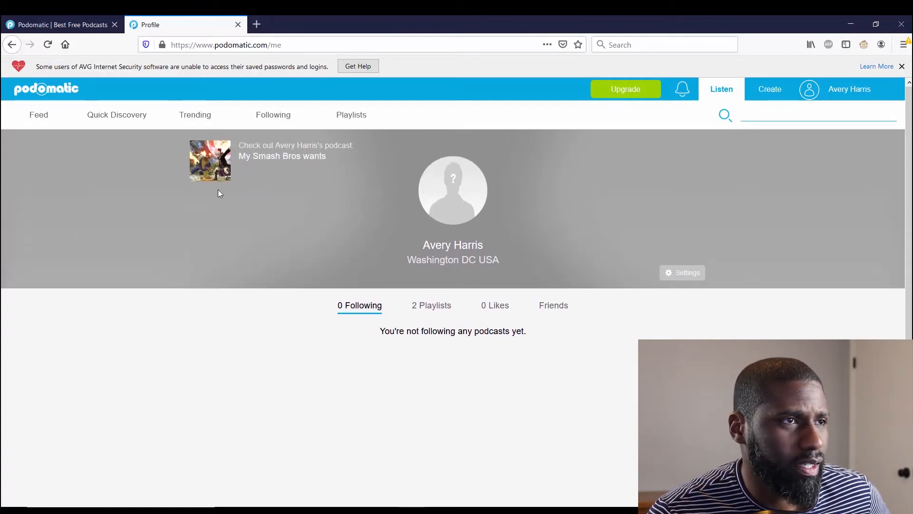
Step: Open the "My Smash Bros wants" podcast page from the profile and examine its details and subscription options
left_click(274, 156)
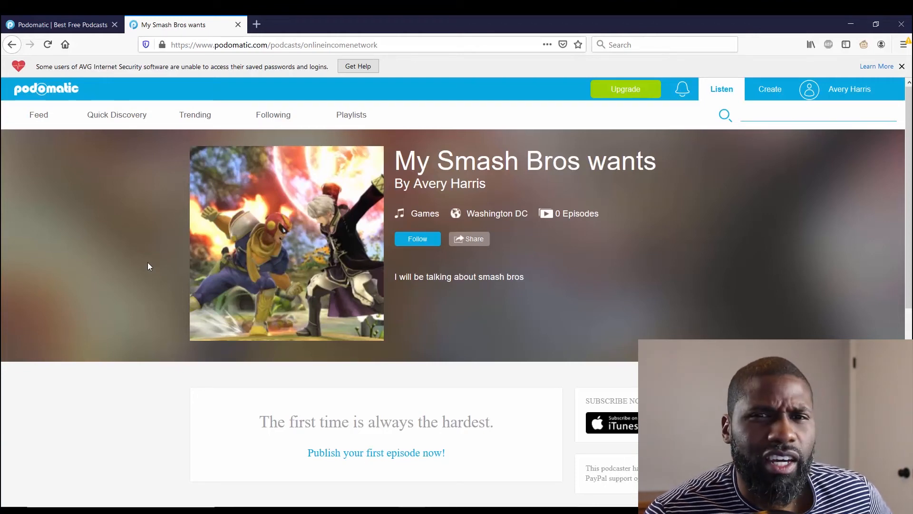
scroll(147, 263, "down", 6)
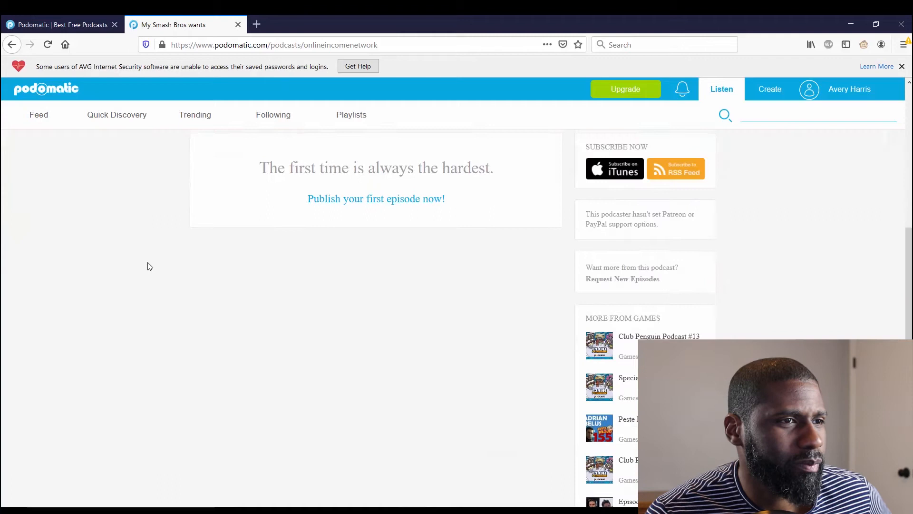
scroll(148, 263, "up", 4)
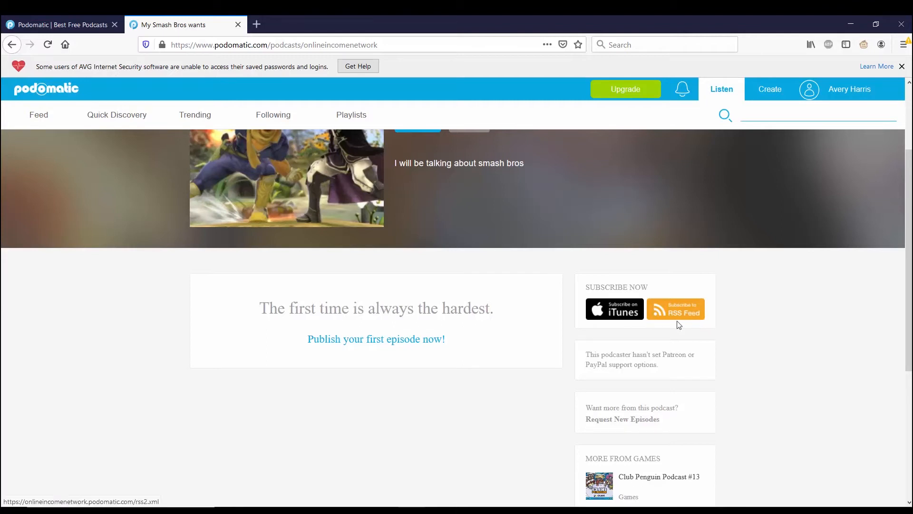
Step: Check the podcast's iTunes subscription link, dismiss the application launch dialog and review the rest of the podcast page
left_click(613, 315)
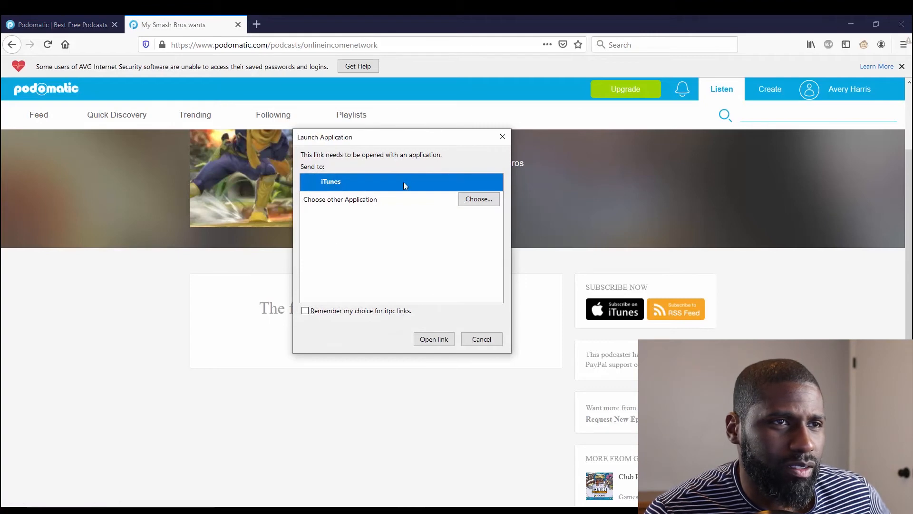
left_click(503, 136)
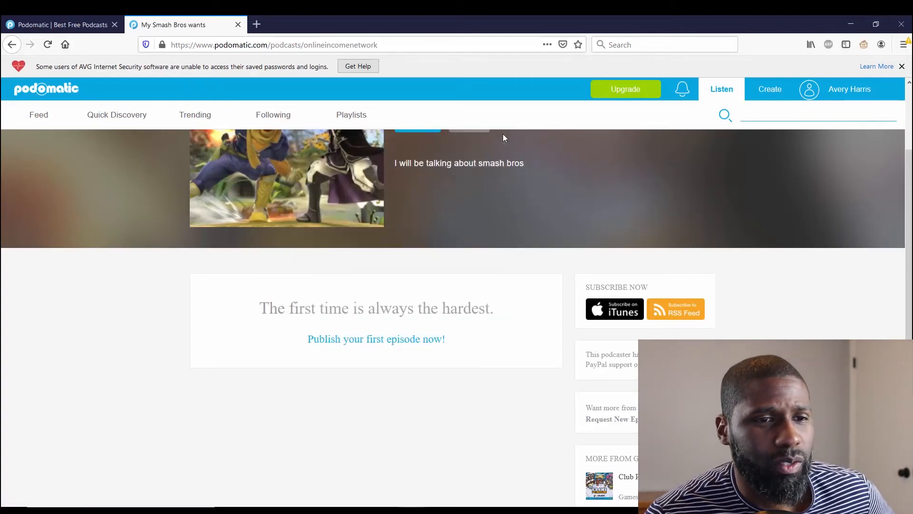
scroll(523, 219, "down", 3)
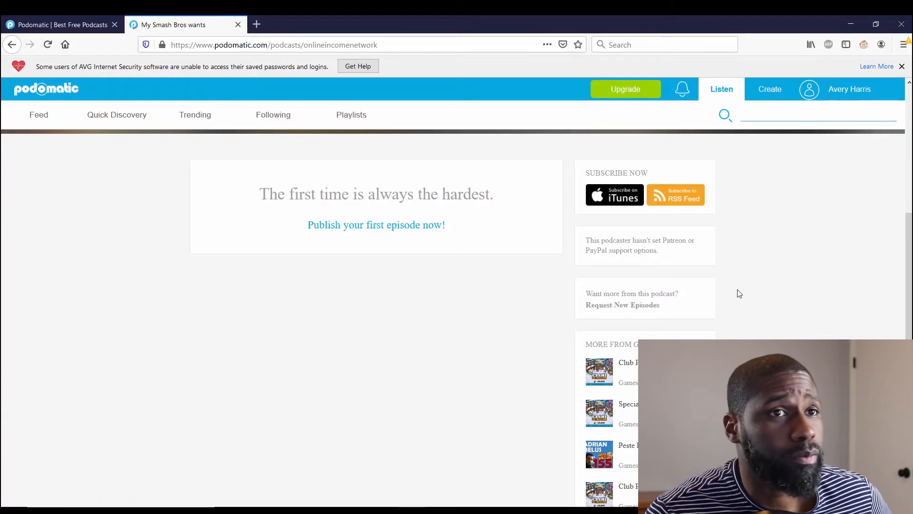
scroll(739, 294, "up", 3)
scroll(755, 306, "up", 2)
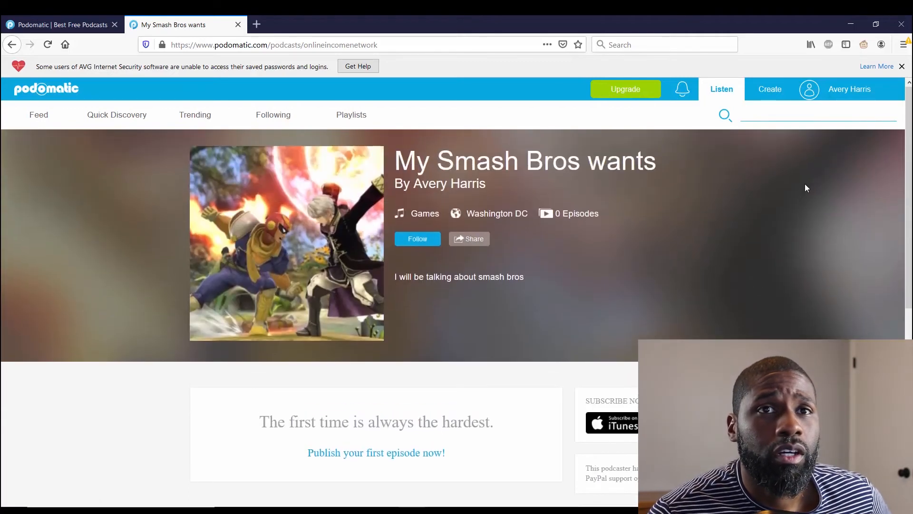
Step: Open the account's settings page and examine the location, email, password, Facebook connection and notification options
left_click(843, 93)
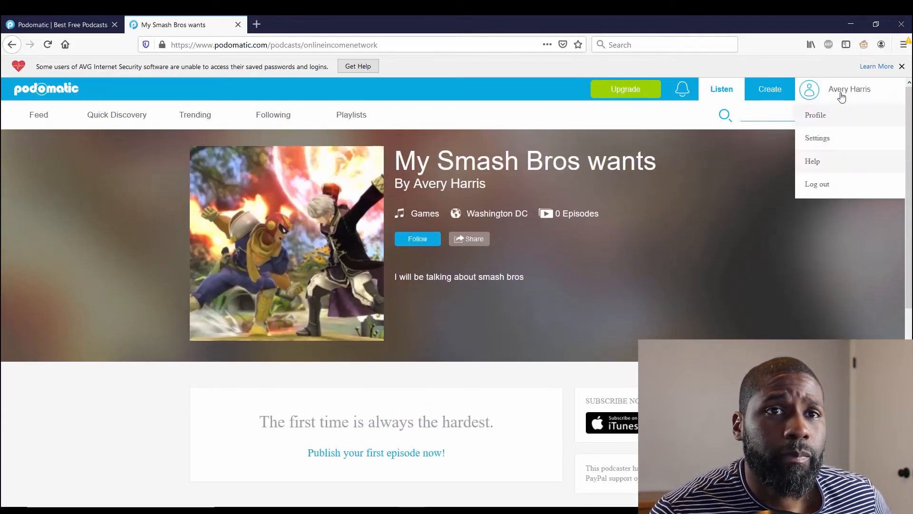
left_click(832, 145)
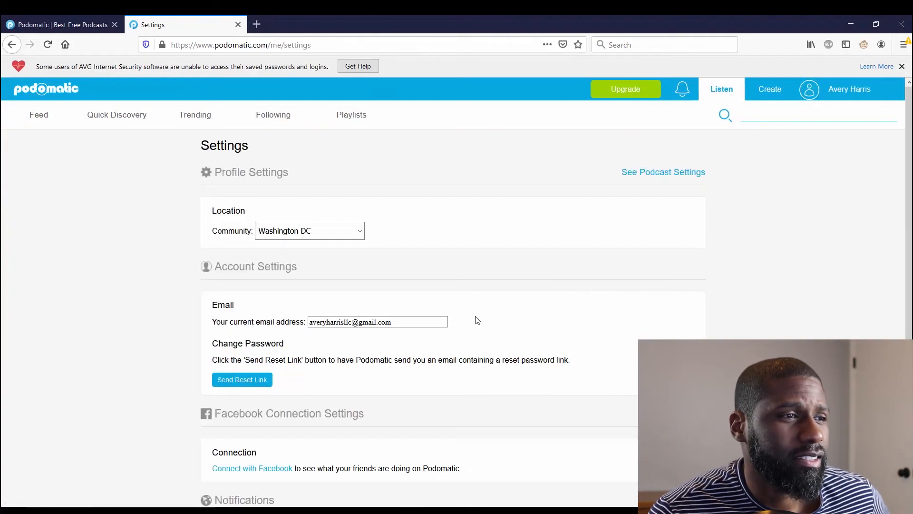
scroll(245, 294, "down", 3)
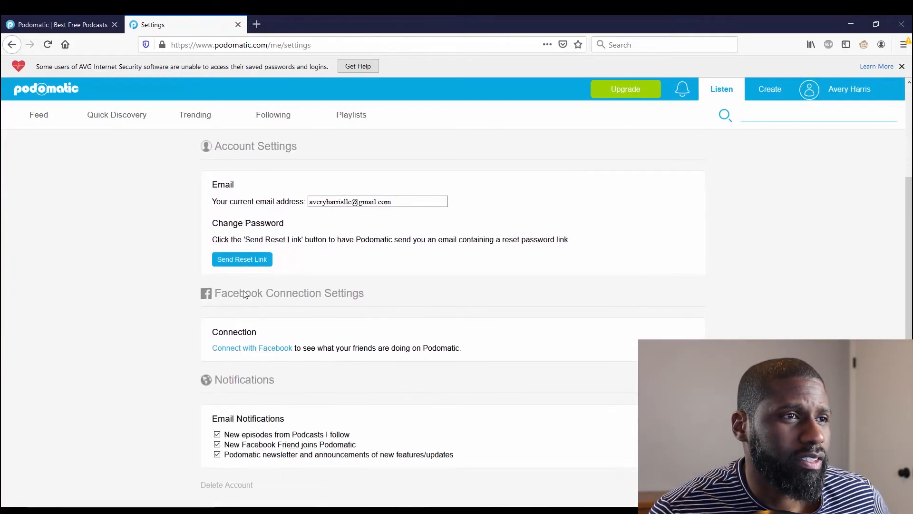
scroll(244, 294, "up", 3)
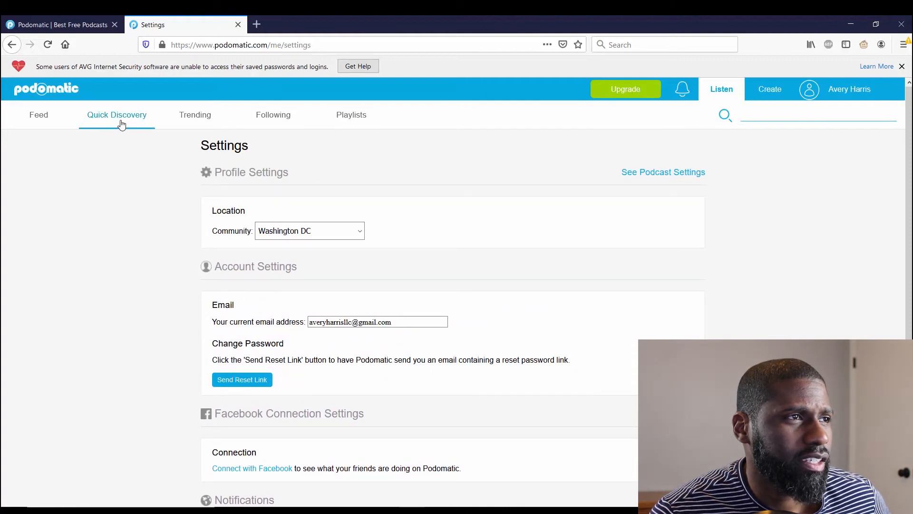
Step: Open the account's feed and look over its trending and featured podcasts
left_click(57, 125)
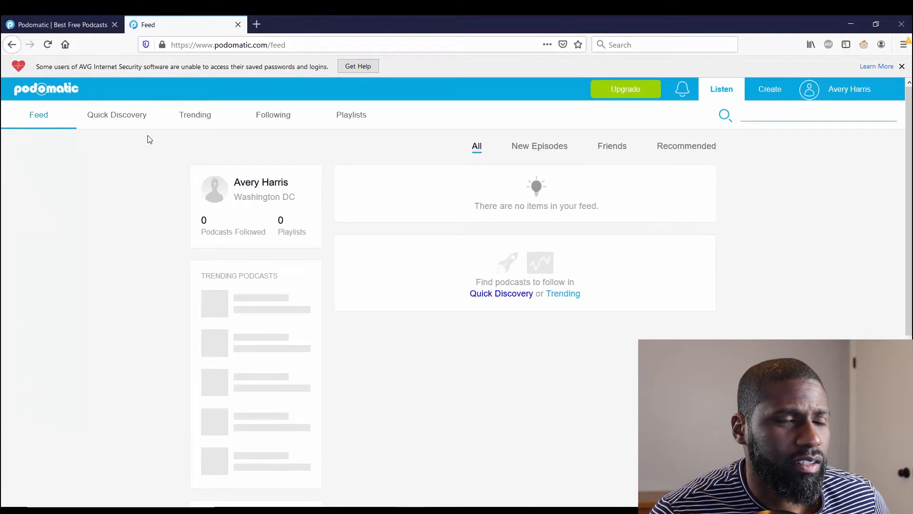
scroll(192, 164, "down", 3)
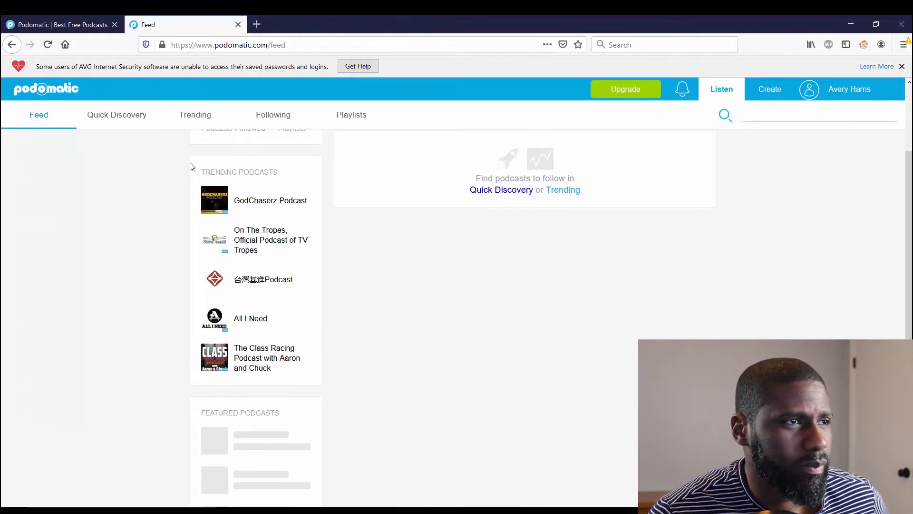
scroll(298, 367, "down", 3)
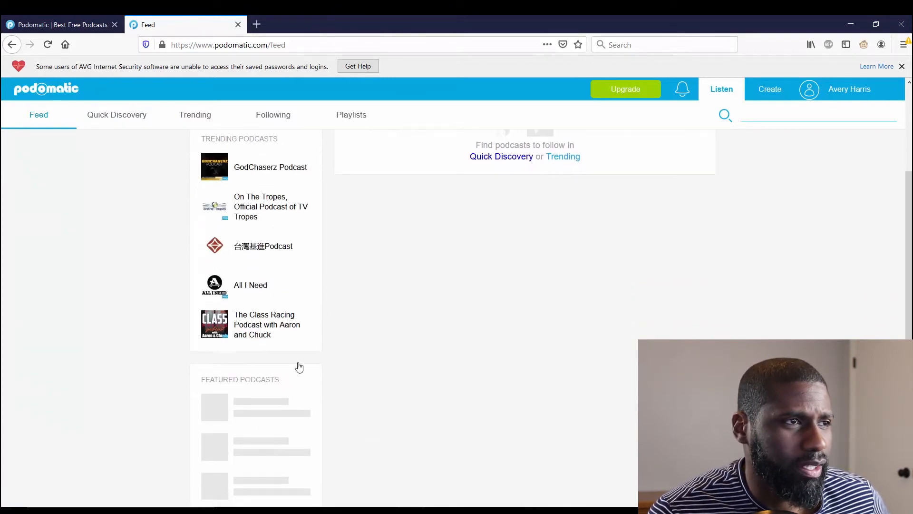
scroll(269, 342, "up", 4)
scroll(269, 343, "up", 1)
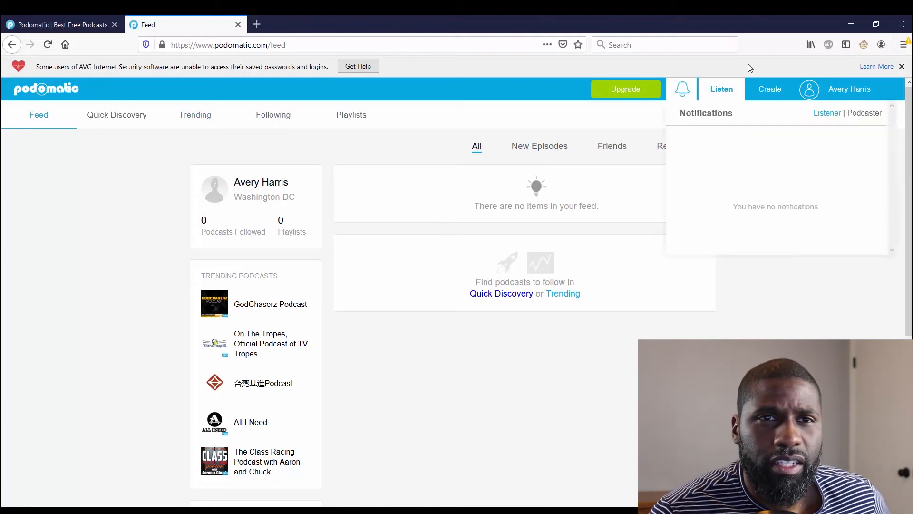
Step: Open the podcast settings by way of the account's settings page
mouse_move(834, 90)
left_click(825, 140)
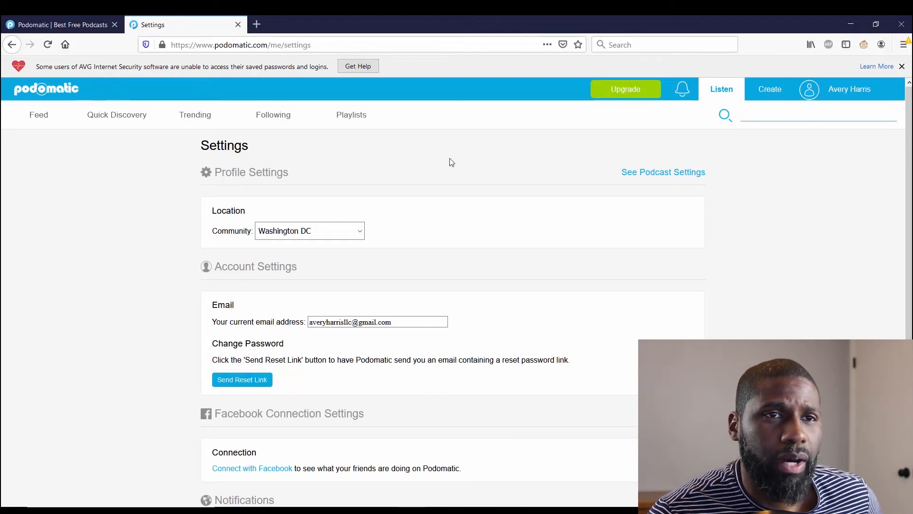
left_click(679, 180)
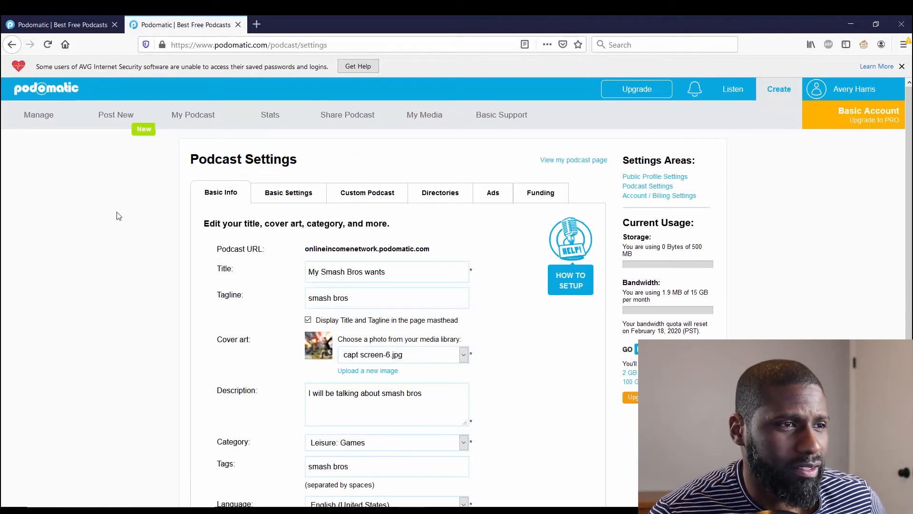
Step: Examine the podcast's basic info, including its URL, title, tagline, cover art, description, category, tags and language
scroll(301, 290, "down", 2)
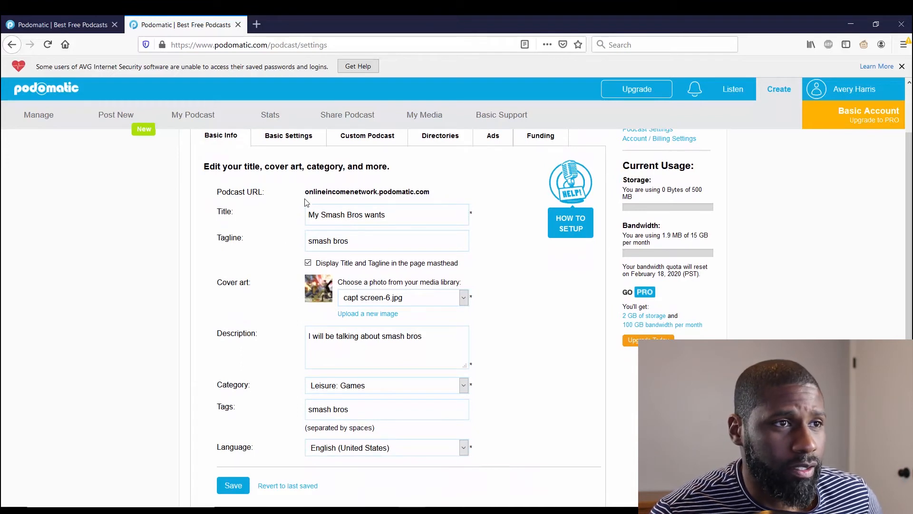
left_click_drag(306, 193, 499, 206)
left_click(429, 192)
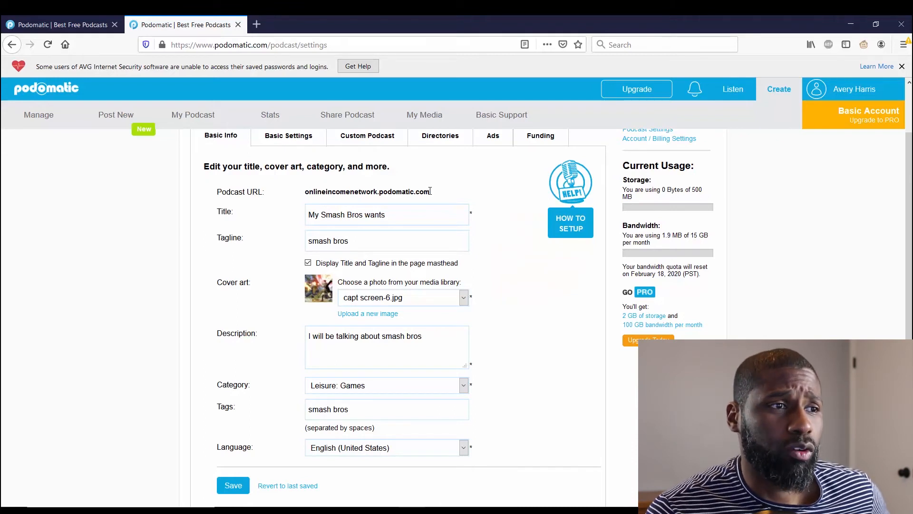
scroll(381, 278, "up", 2)
scroll(376, 245, "down", 2)
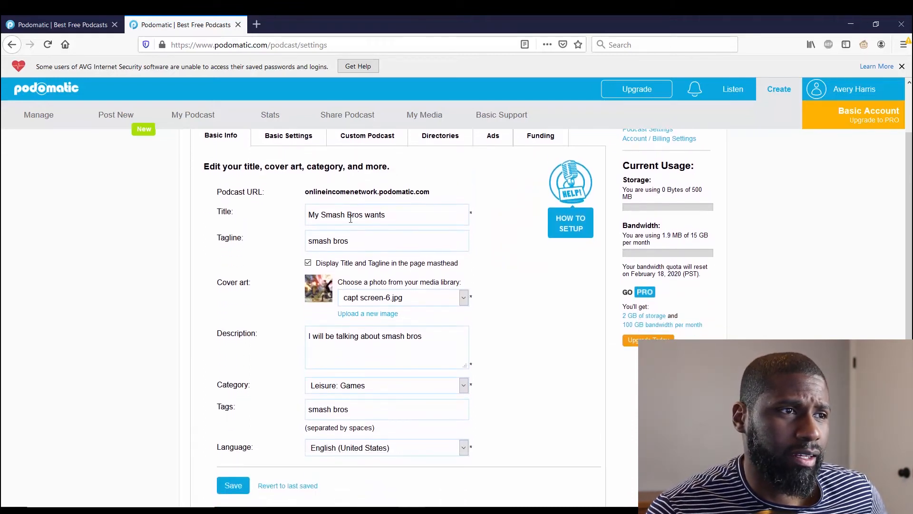
scroll(353, 233, "down", 2)
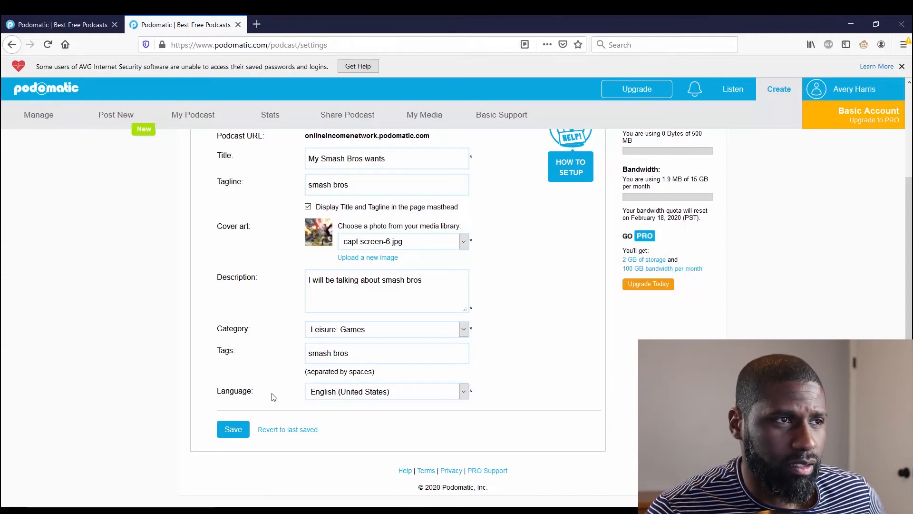
scroll(272, 398, "up", 4)
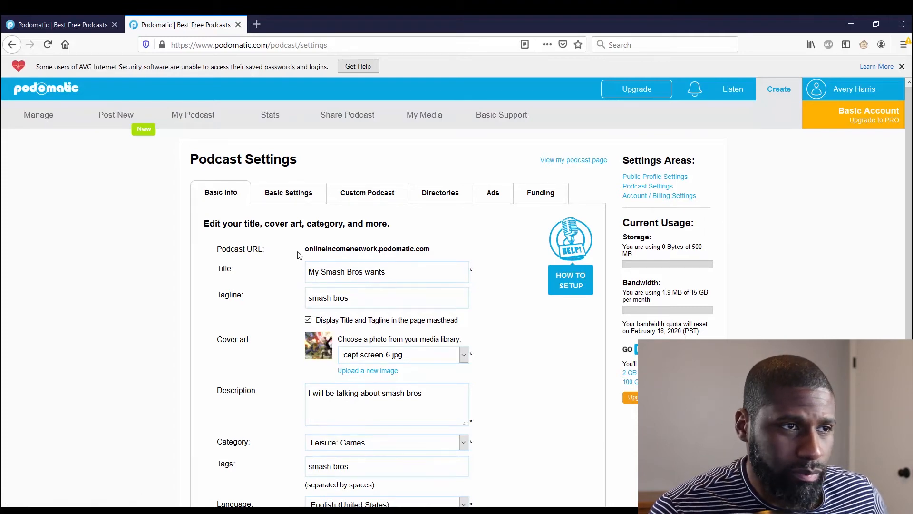
left_click_drag(304, 249, 376, 250)
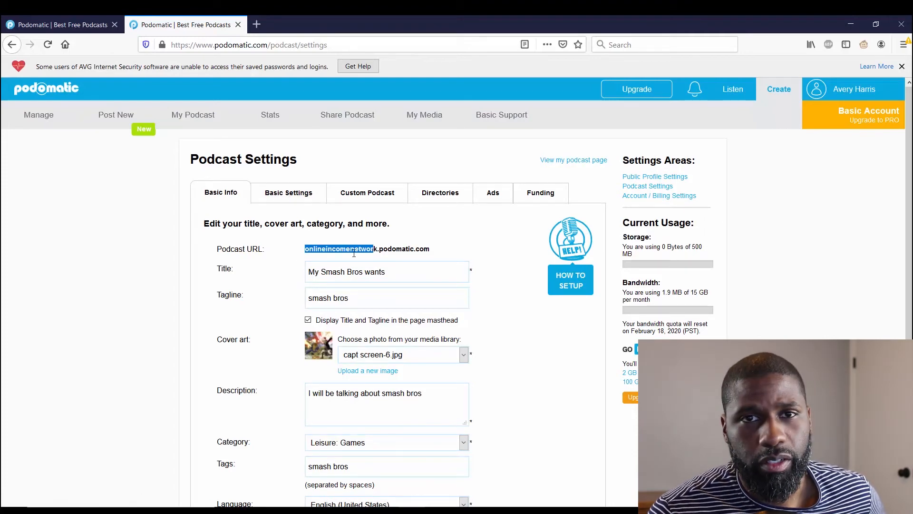
left_click_drag(402, 269, 200, 264)
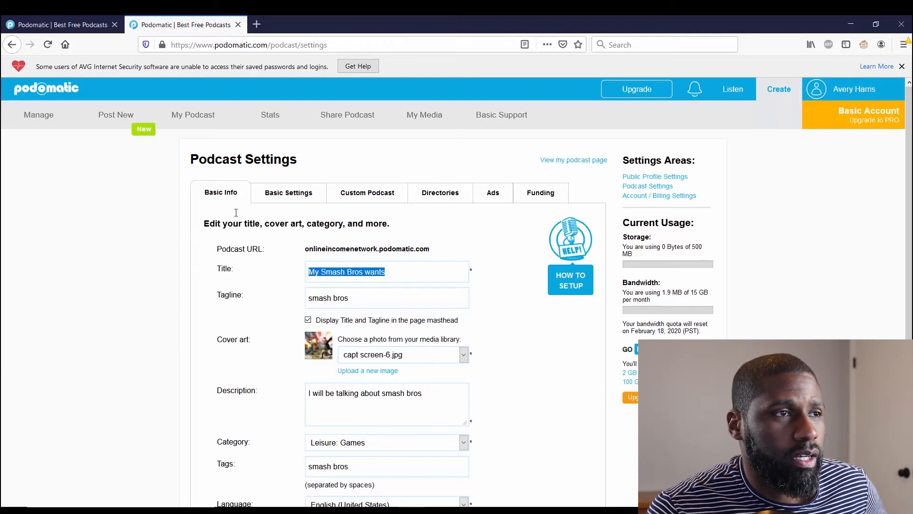
Step: Review the podcast's basic settings for episodes, comments and the "I want more!" button, and check the PayPal donate help
left_click(287, 193)
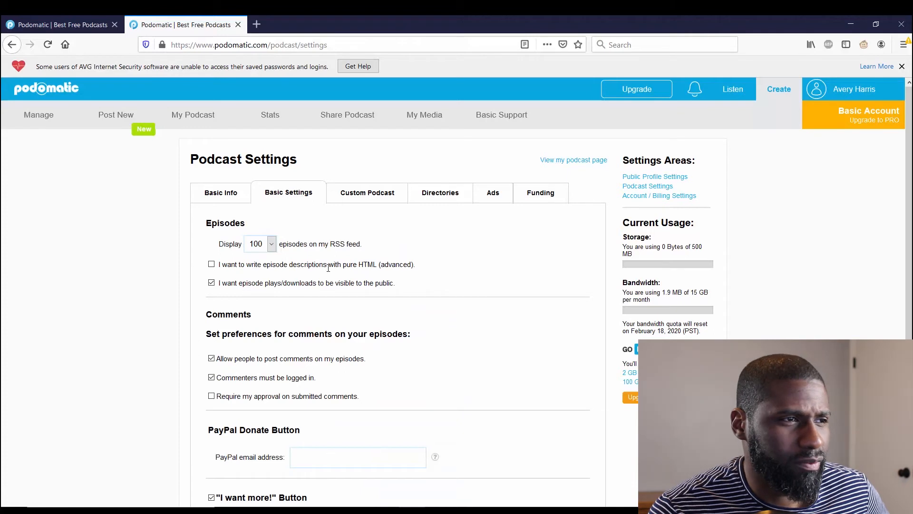
scroll(276, 266, "down", 2)
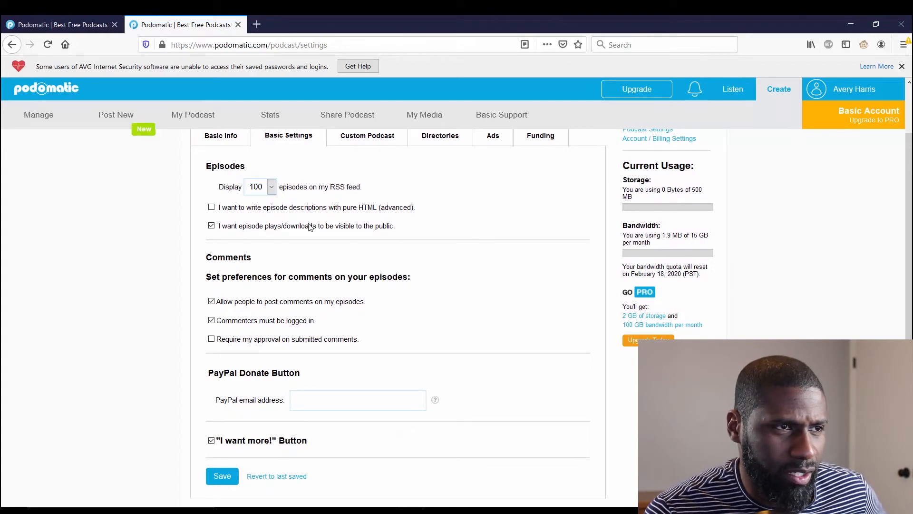
scroll(469, 328, "down", 2)
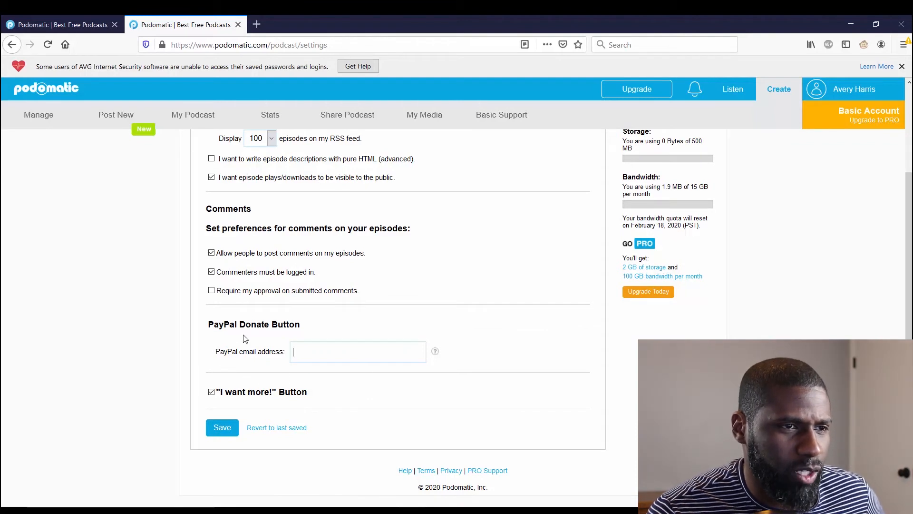
mouse_move(436, 353)
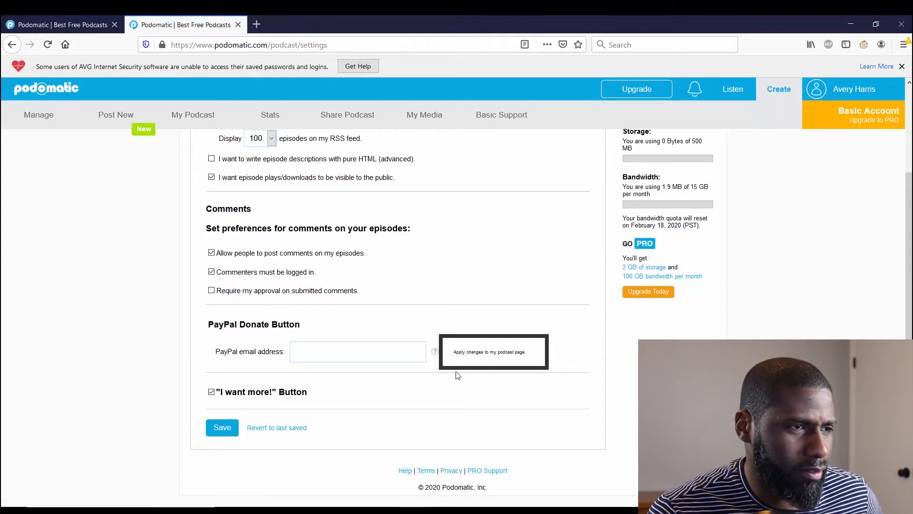
scroll(204, 418, "up", 3)
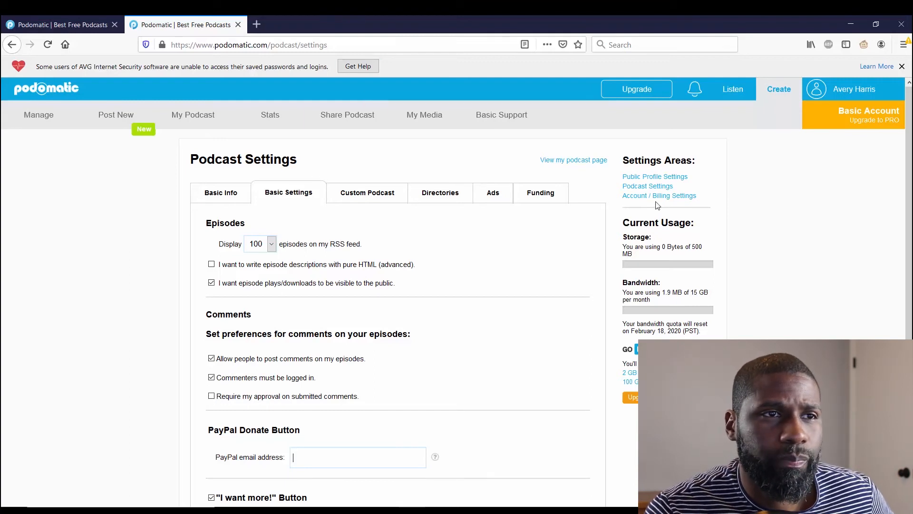
Step: Open the podcast's Patreon funding options and review the benefits in the 50% off PRO annual plan offer
left_click(517, 199)
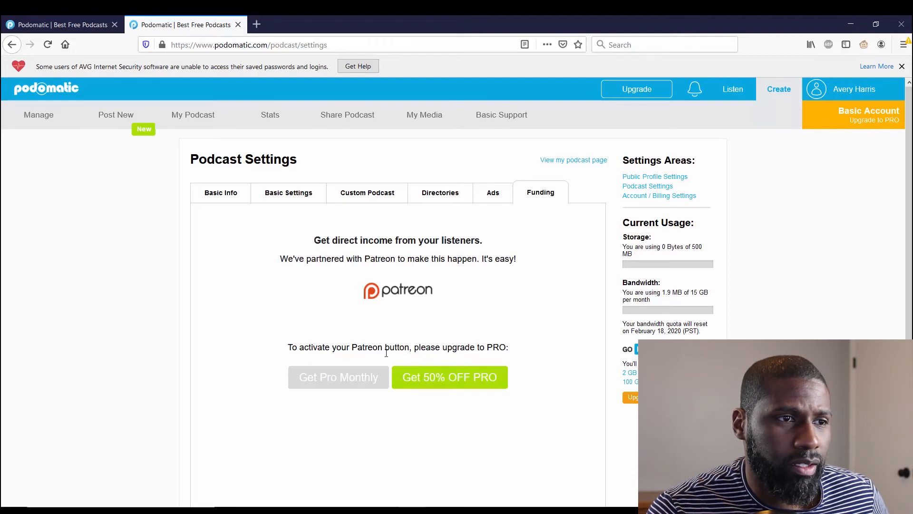
scroll(441, 323, "down", 2)
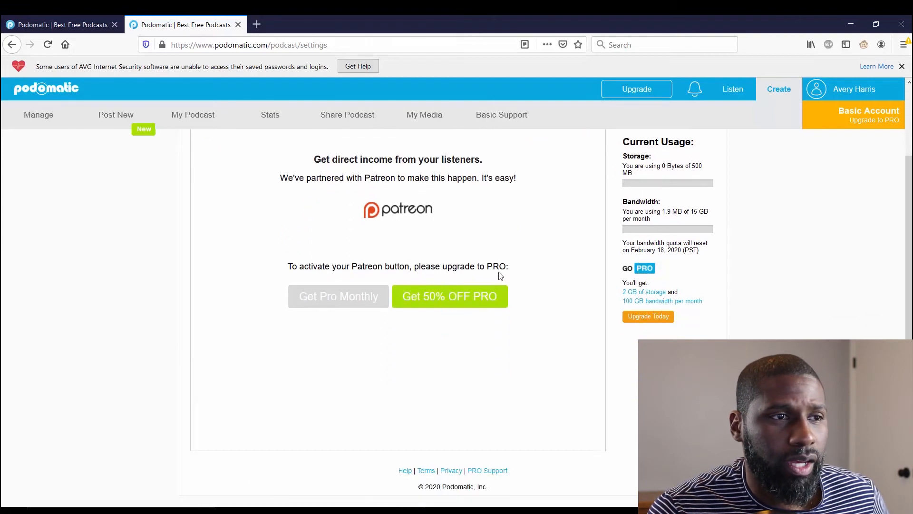
left_click(472, 302)
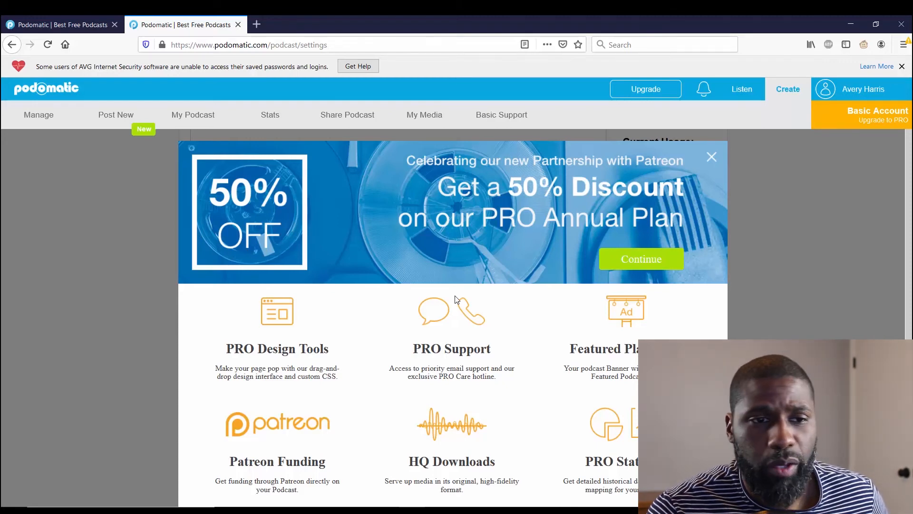
scroll(455, 299, "down", 1)
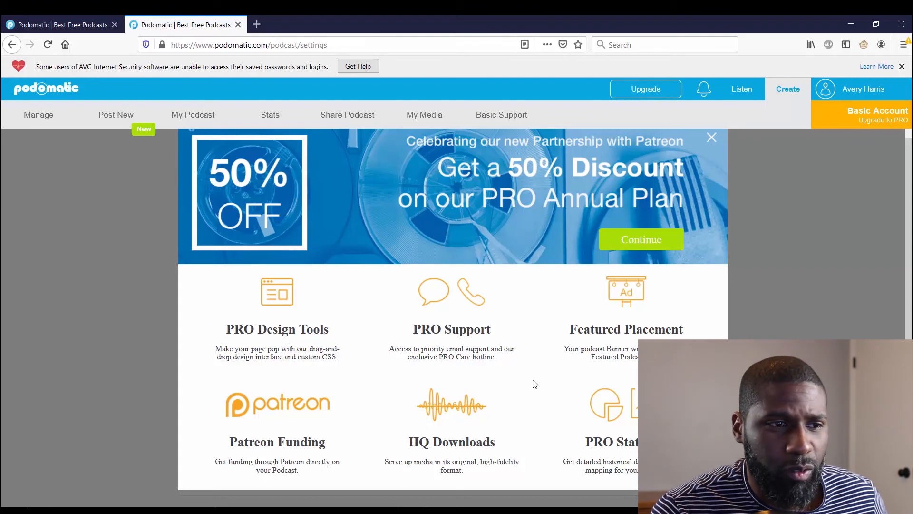
Step: Continue to the PRO yearly subscription checkout, examine its pricing and billing form, and return to the podcast settings
left_click(624, 239)
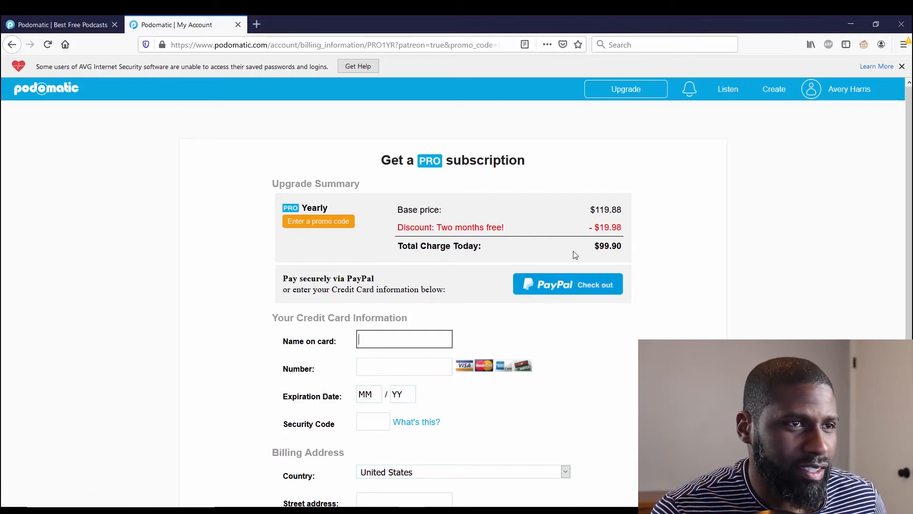
scroll(329, 269, "down", 5)
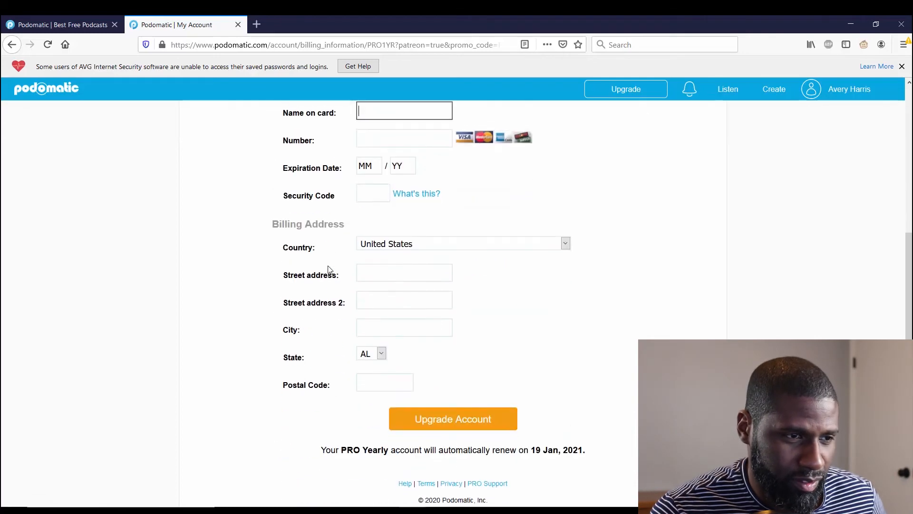
scroll(329, 270, "up", 5)
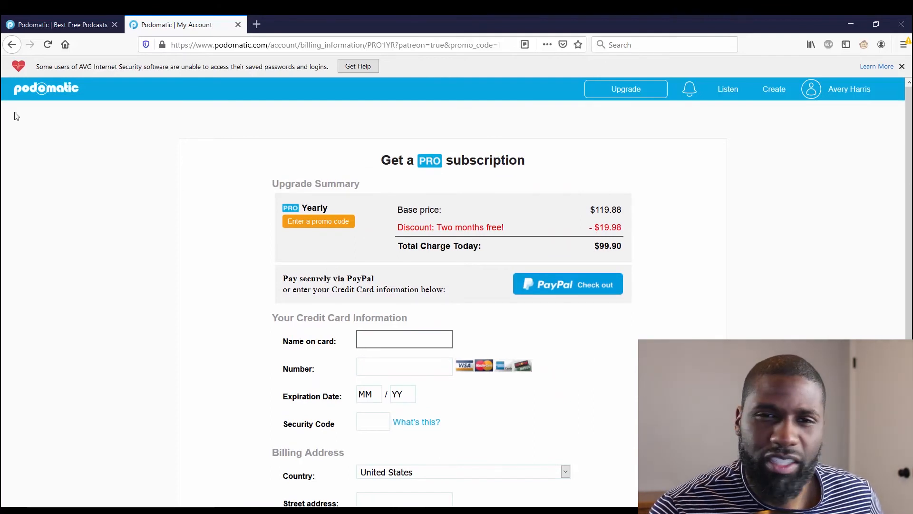
left_click(11, 44)
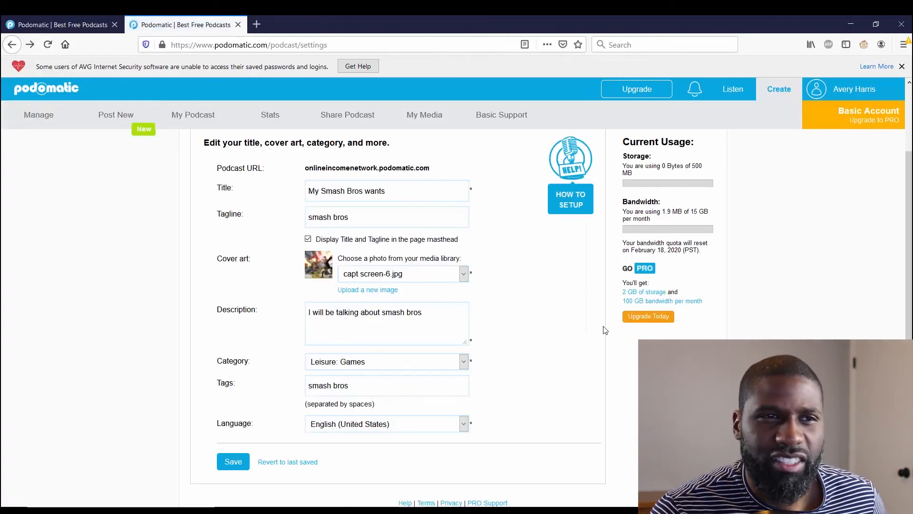
Step: Look over the podcast's advertising options and reopen the 50% off PRO offer from the funding settings
scroll(607, 332, "up", 2)
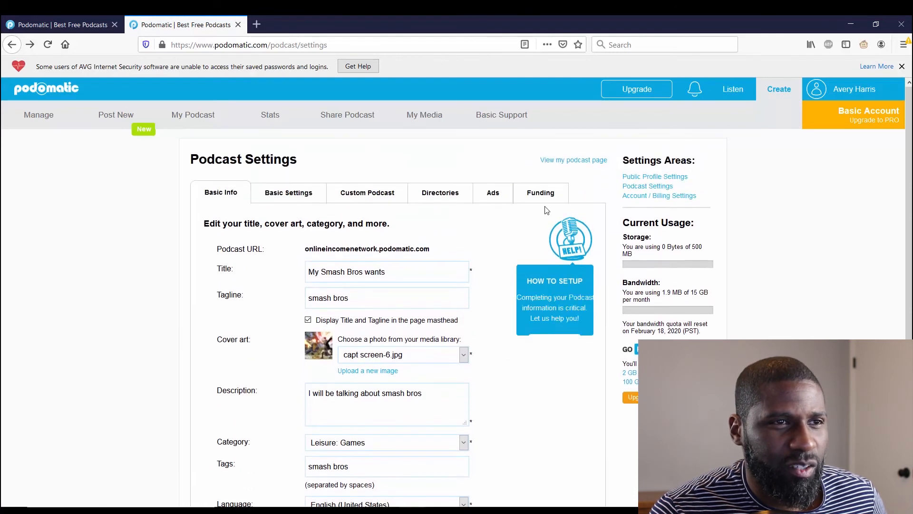
left_click(492, 193)
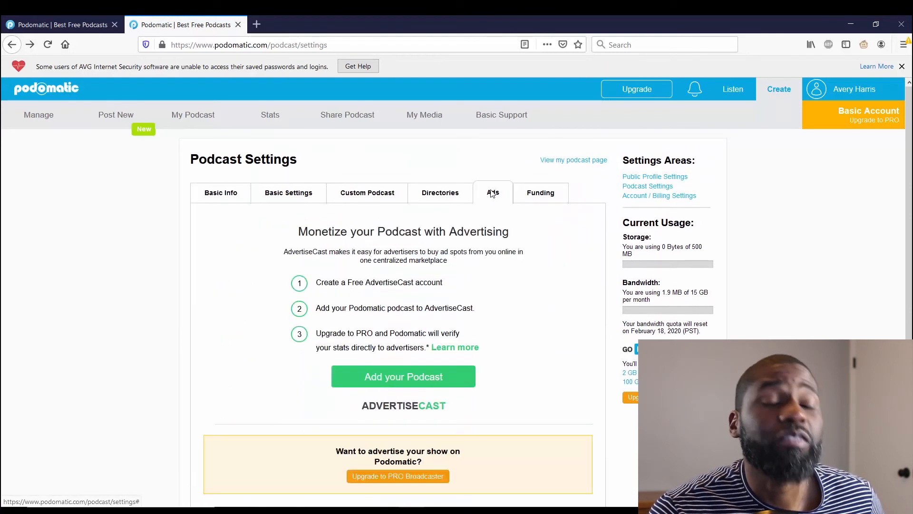
left_click(531, 194)
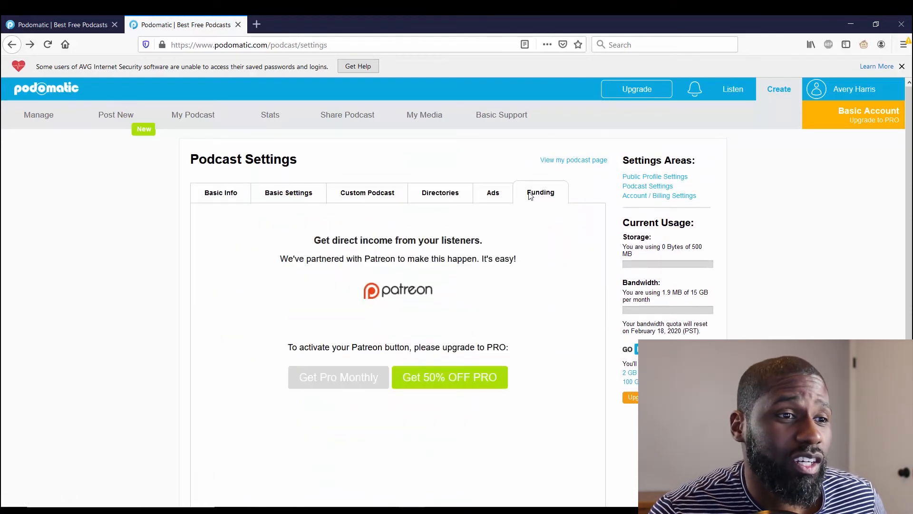
left_click(452, 377)
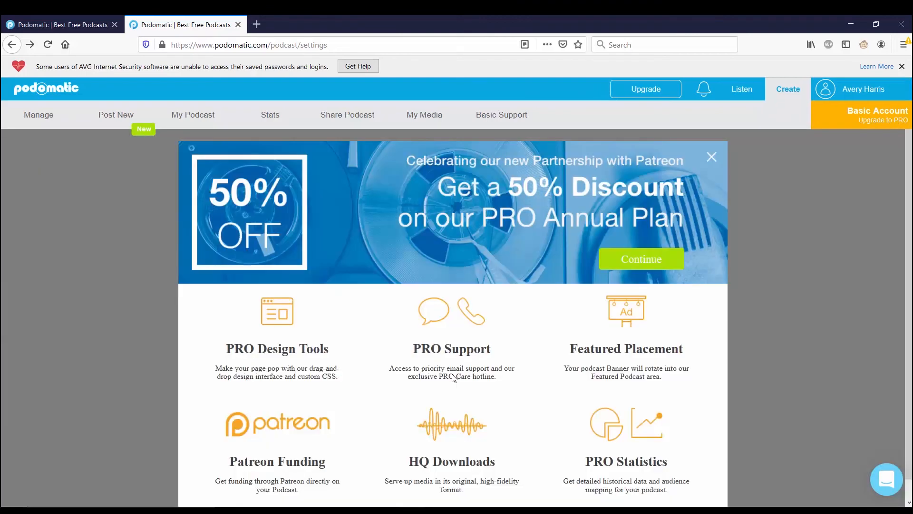
scroll(454, 378, "down", 1)
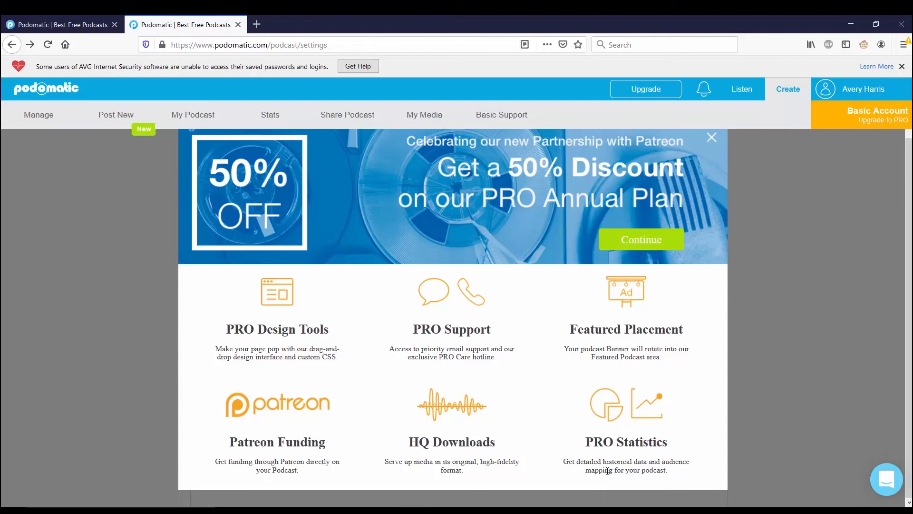
Step: Check the promo code dialog in the PRO yearly checkout, close it without a code and return to the podcast settings
left_click(619, 242)
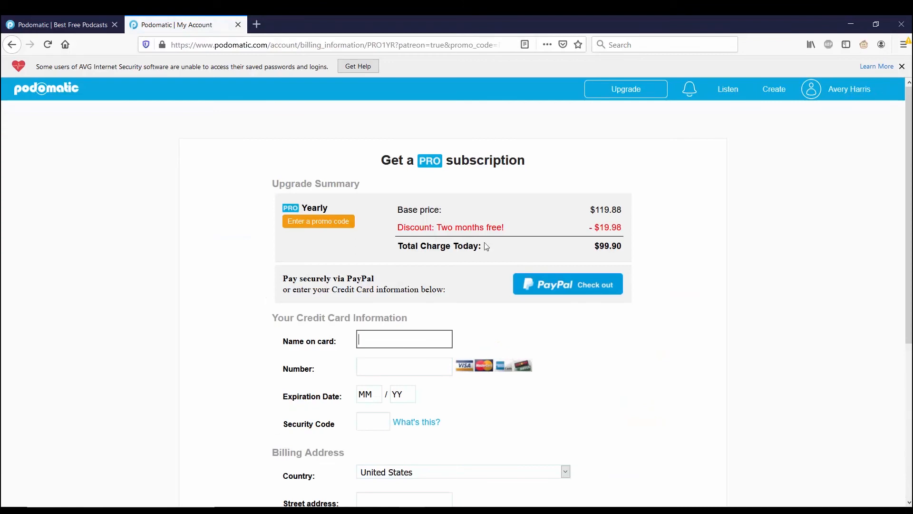
left_click(333, 223)
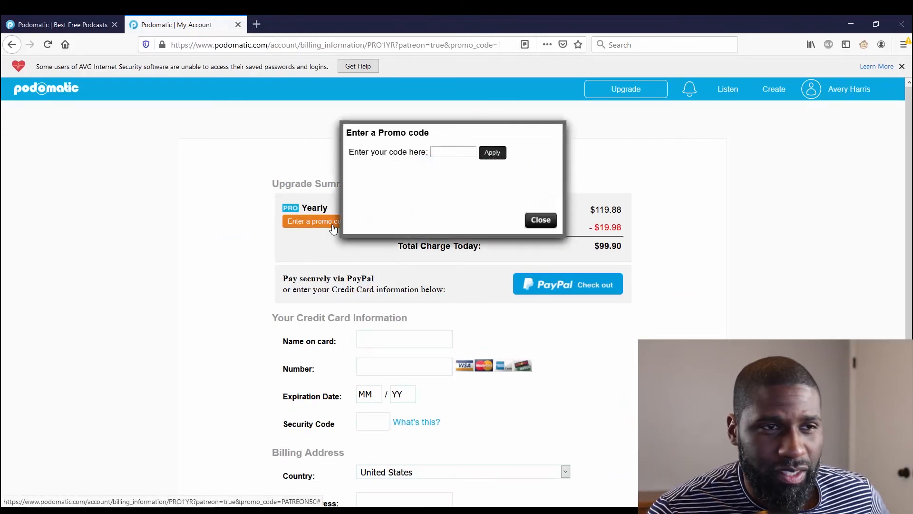
left_click(541, 223)
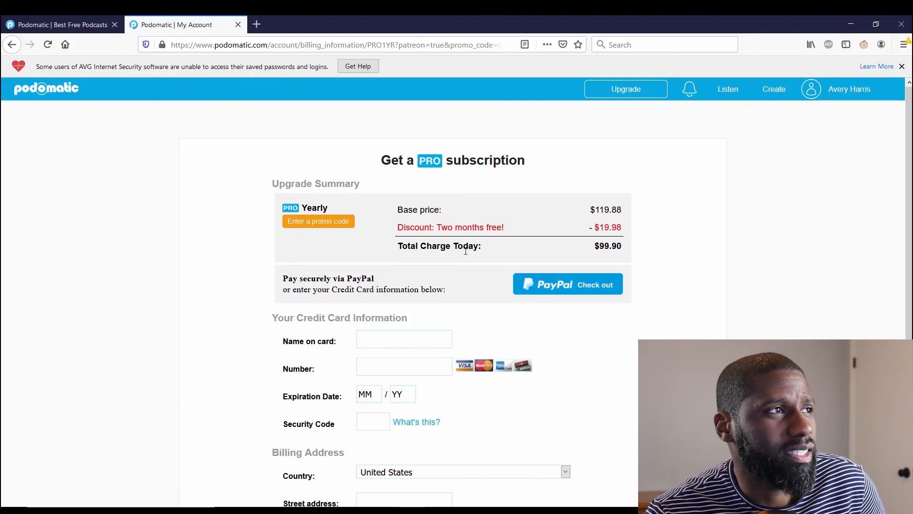
left_click(11, 45)
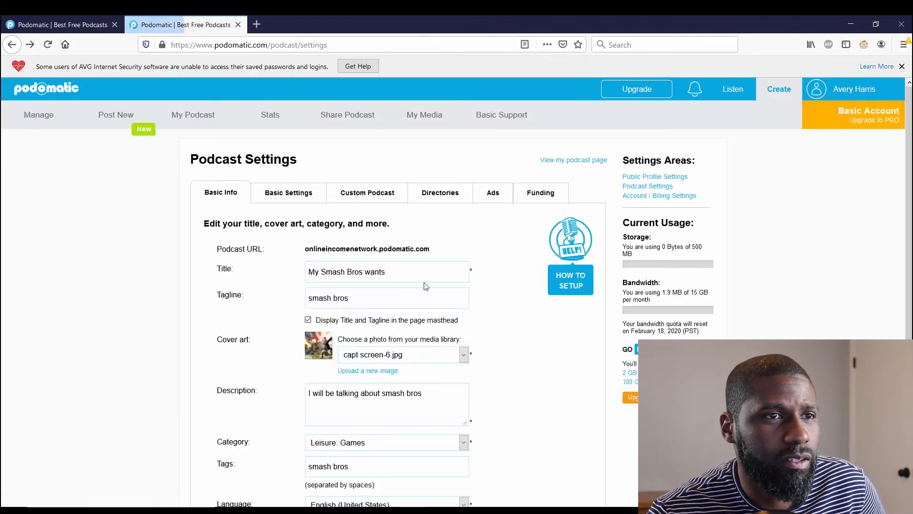
Step: Open the podcast's ad settings and review the AdvertiseCast monetization steps and the PRO Broadcaster advertising offer
left_click(494, 197)
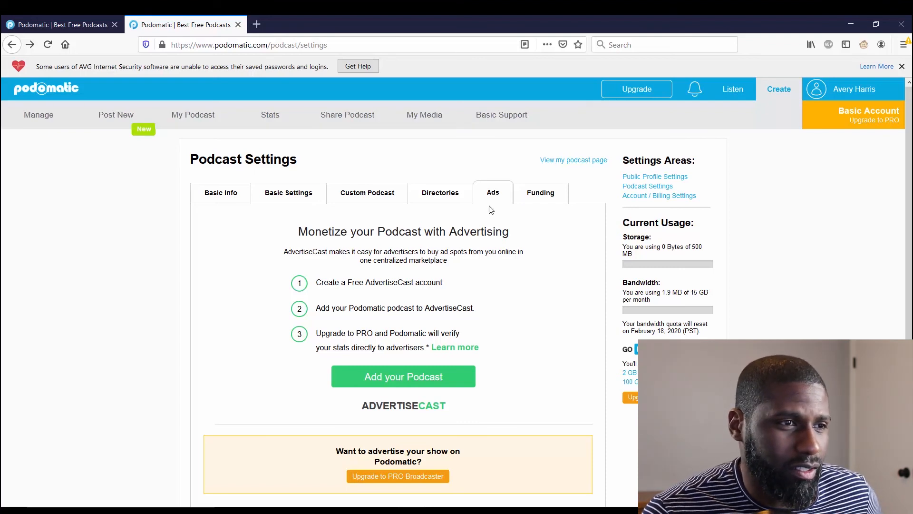
scroll(460, 266, "down", 3)
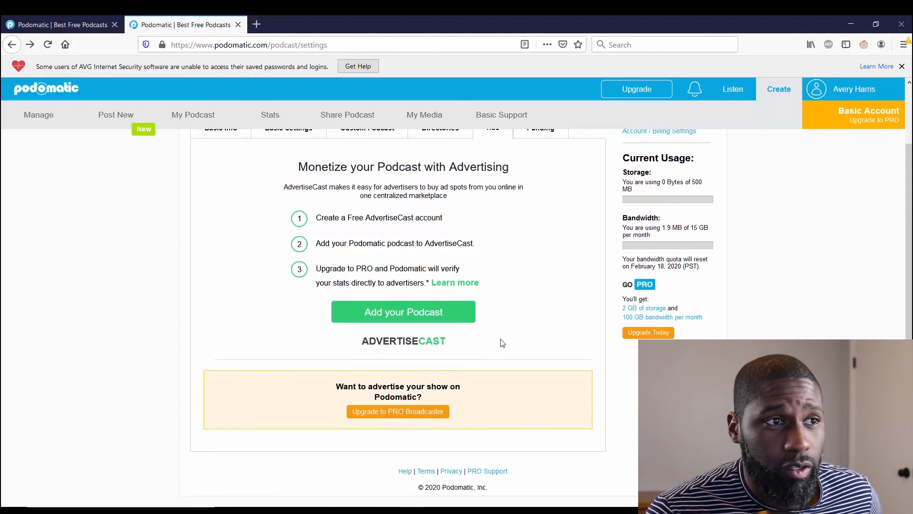
scroll(500, 346, "up", 3)
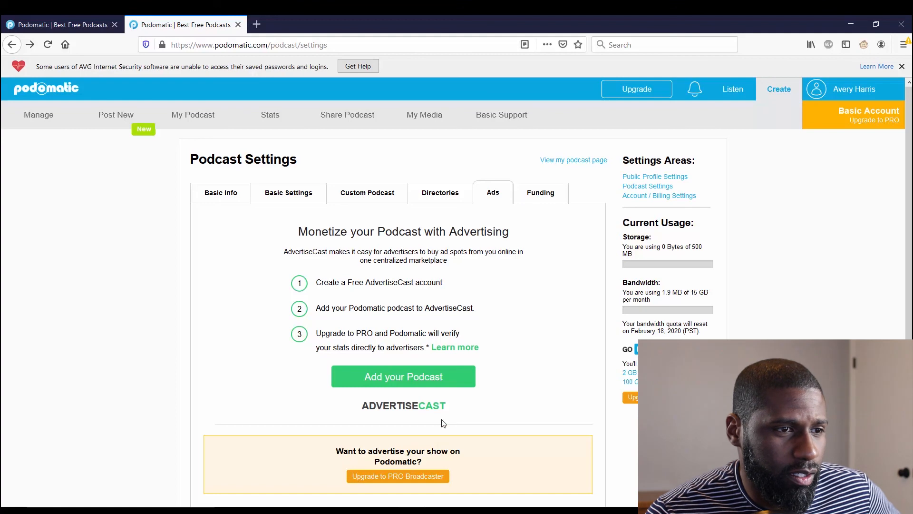
scroll(521, 368, "down", 2)
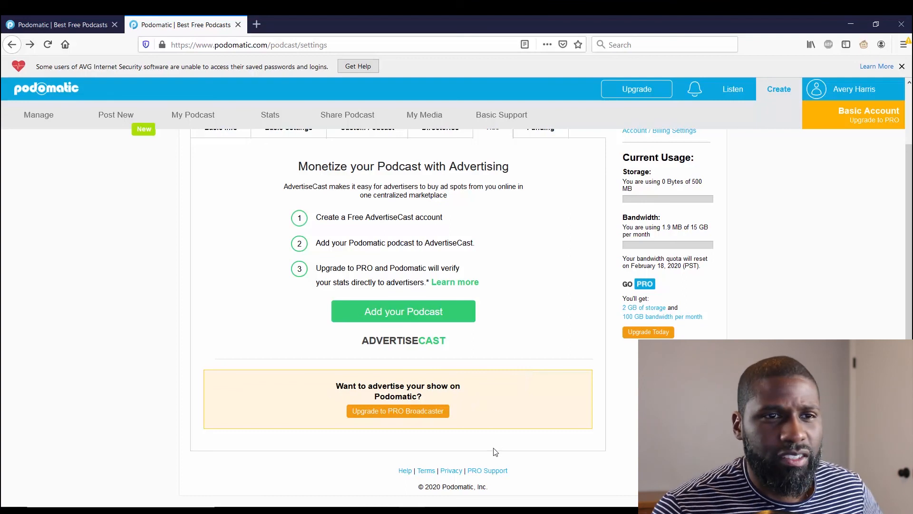
scroll(495, 450, "up", 2)
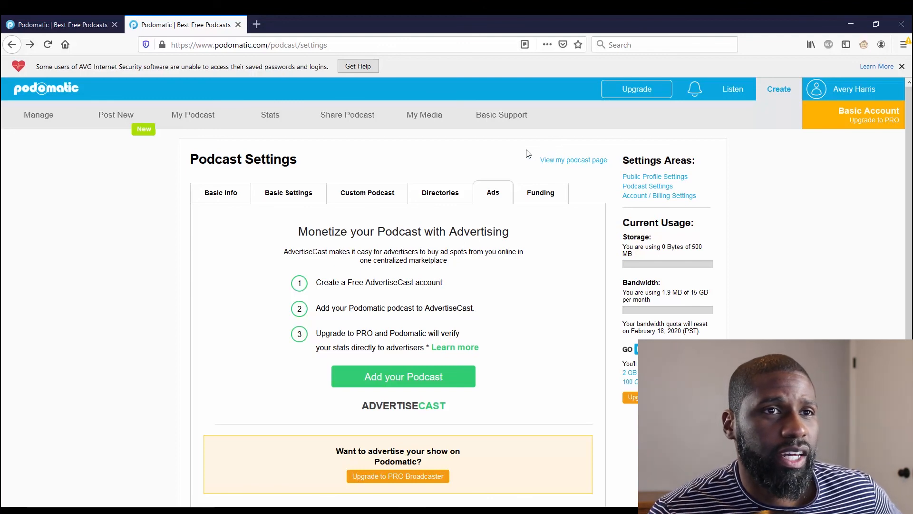
scroll(492, 152, "down", 3)
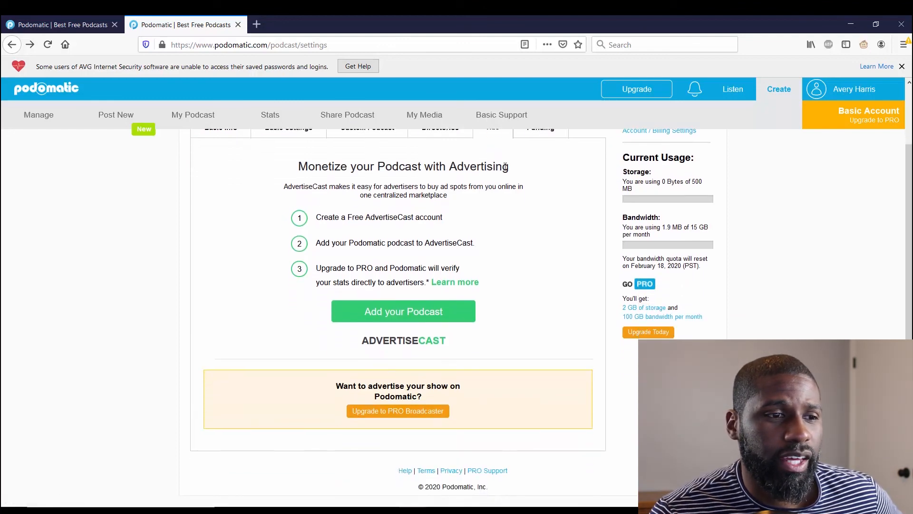